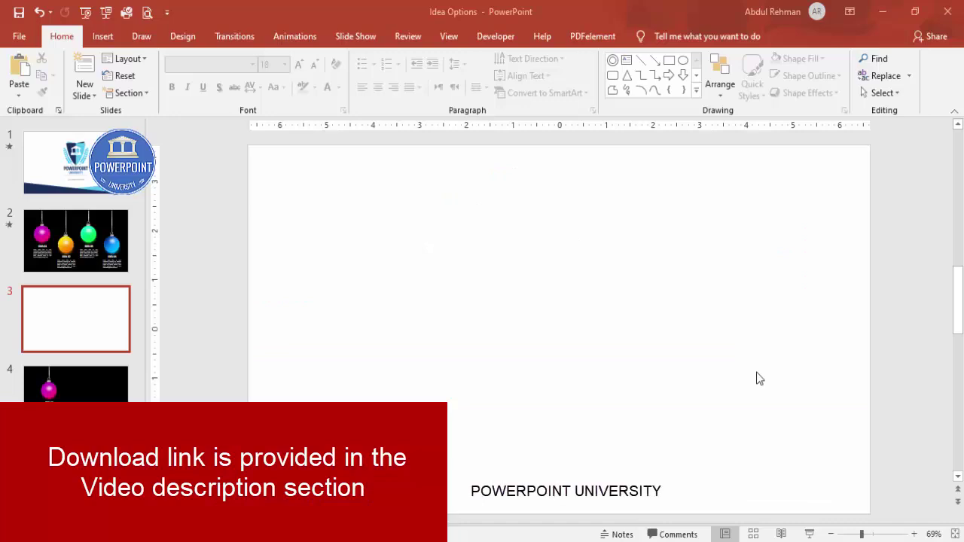
- Set the background of slide 3 to a solid black fill
right_click(570, 260)
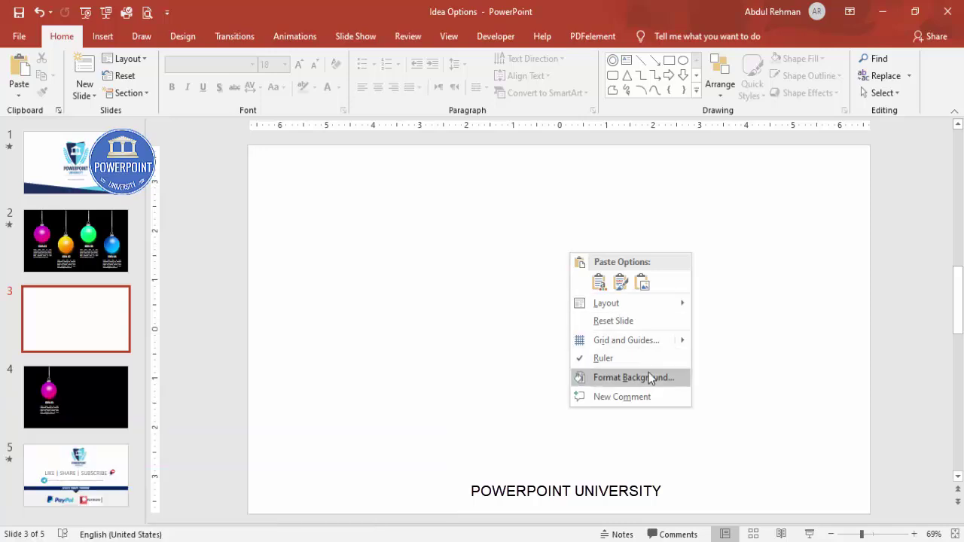
left_click(650, 379)
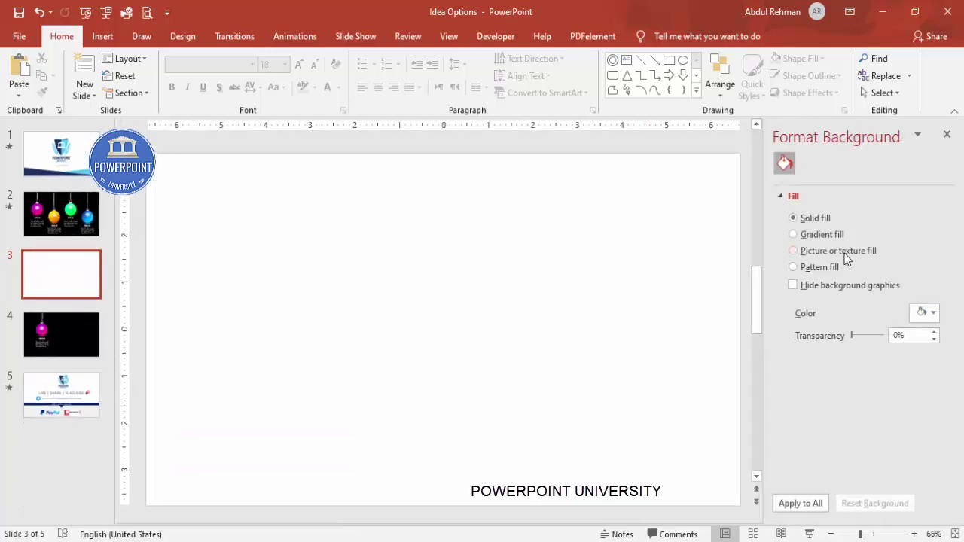
left_click(928, 314)
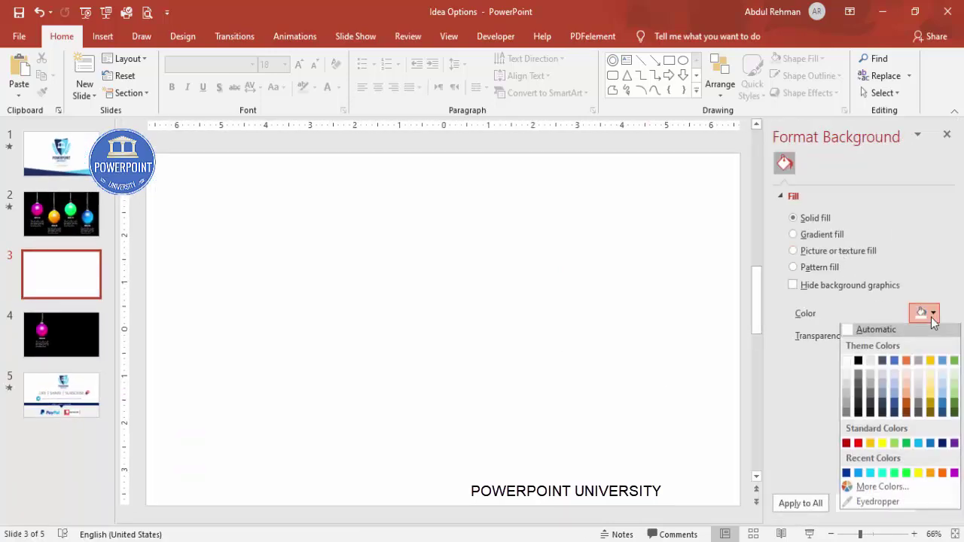
left_click(859, 362)
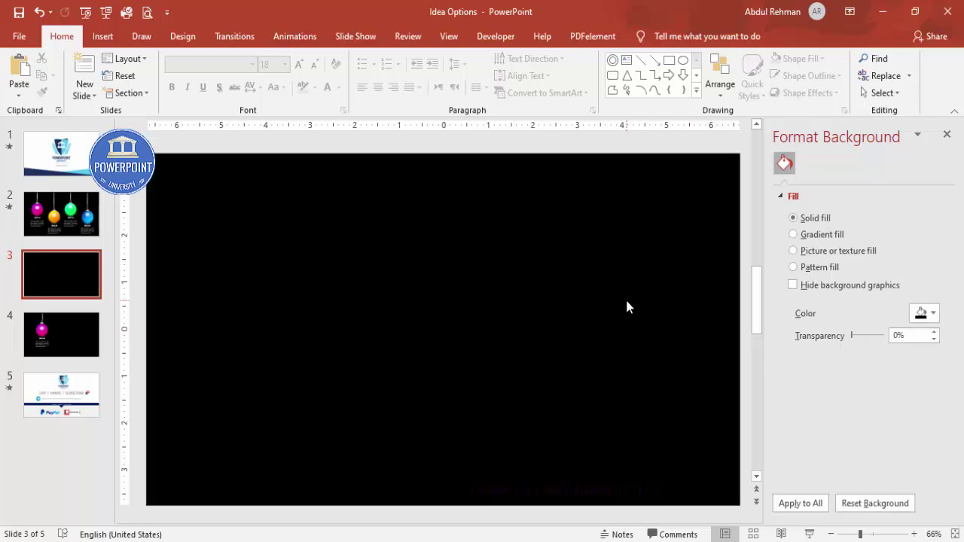
- Draw a circle about 1.64" in diameter near the centre of the black slide
left_click(102, 36)
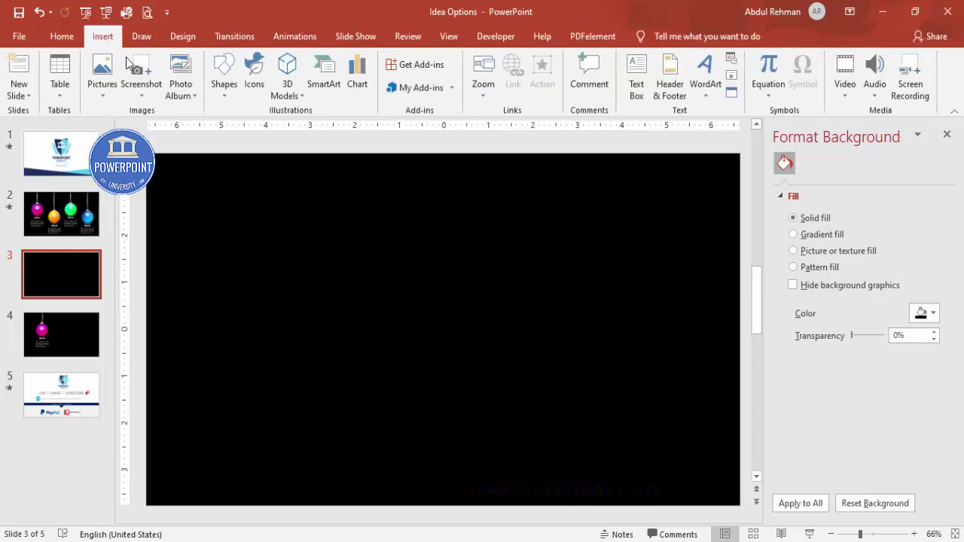
left_click(228, 96)
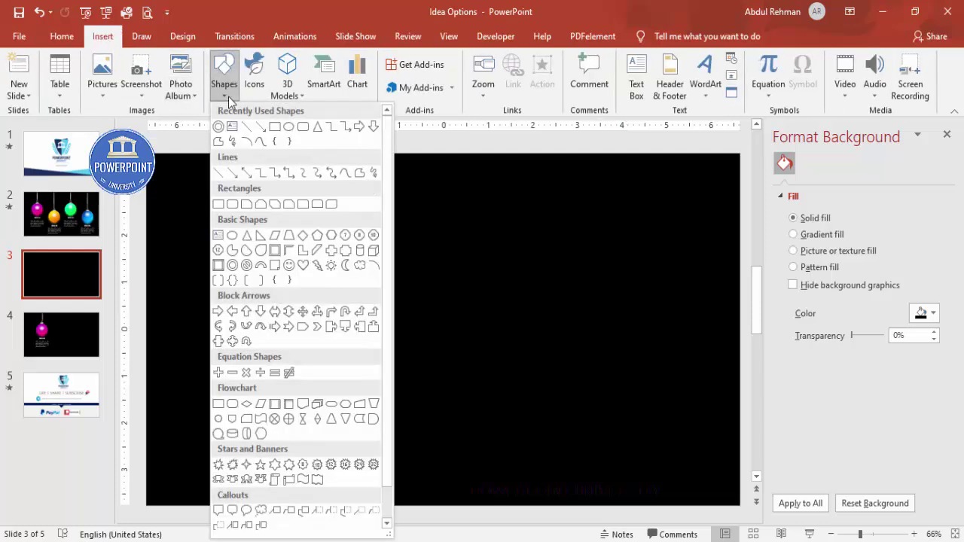
left_click(234, 240)
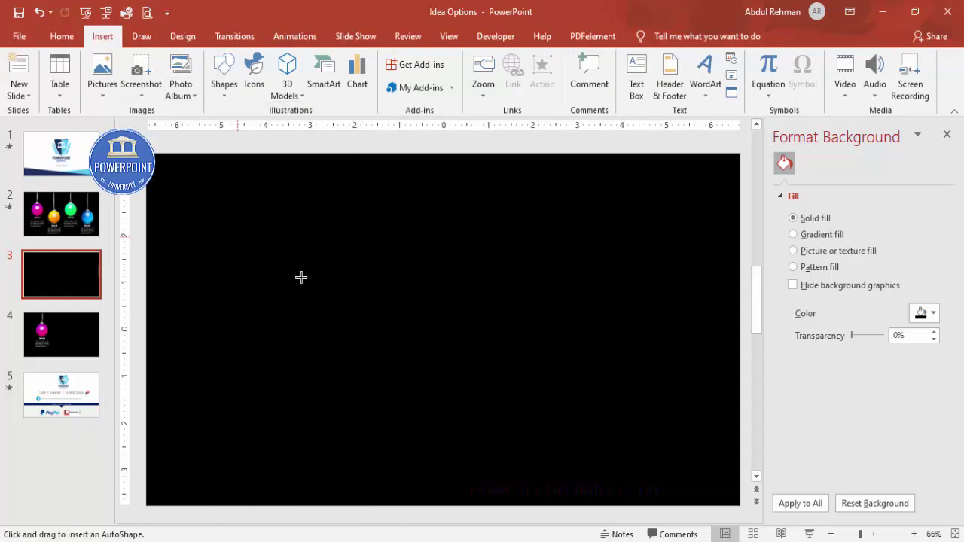
left_click_drag(419, 297, 492, 373)
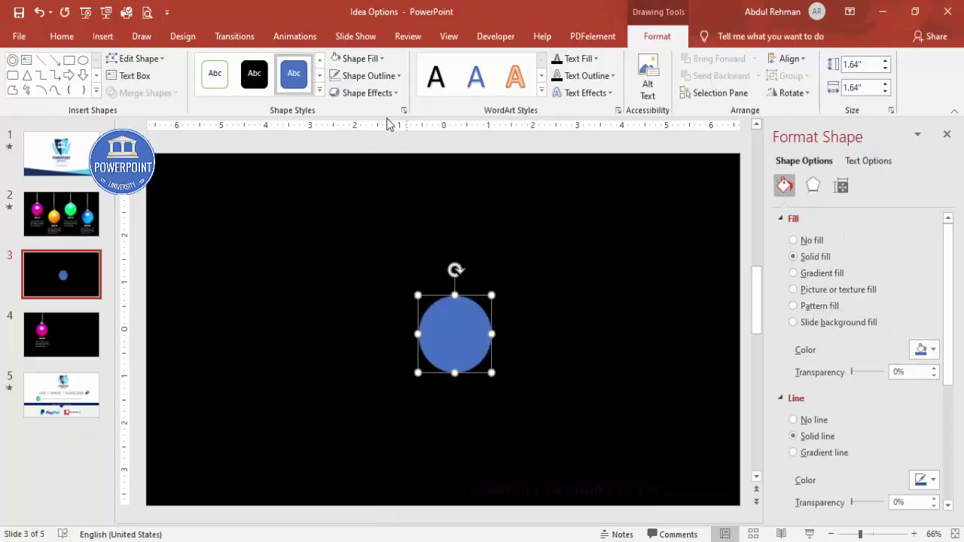
- Give the circle a grey fill with no outline and place a duplicate to its left
left_click(380, 79)
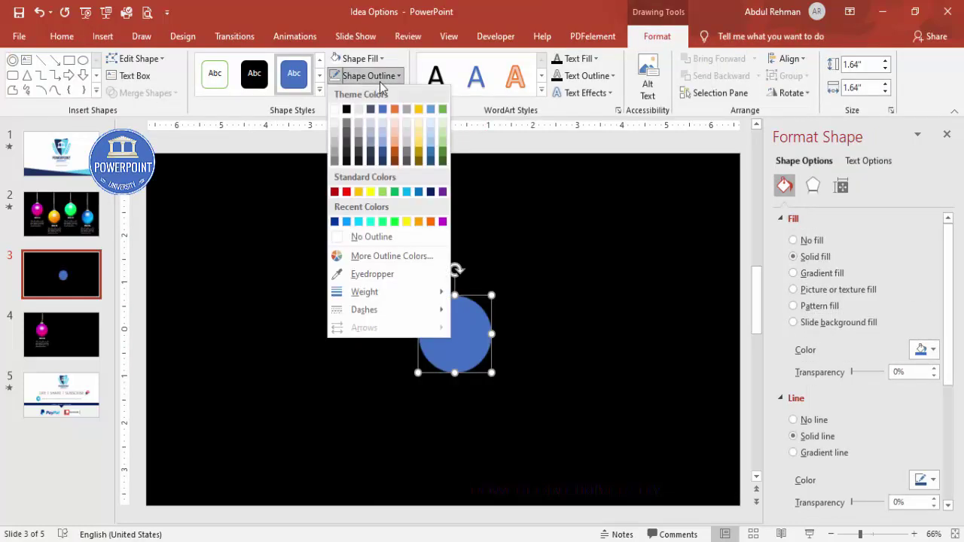
left_click(371, 237)
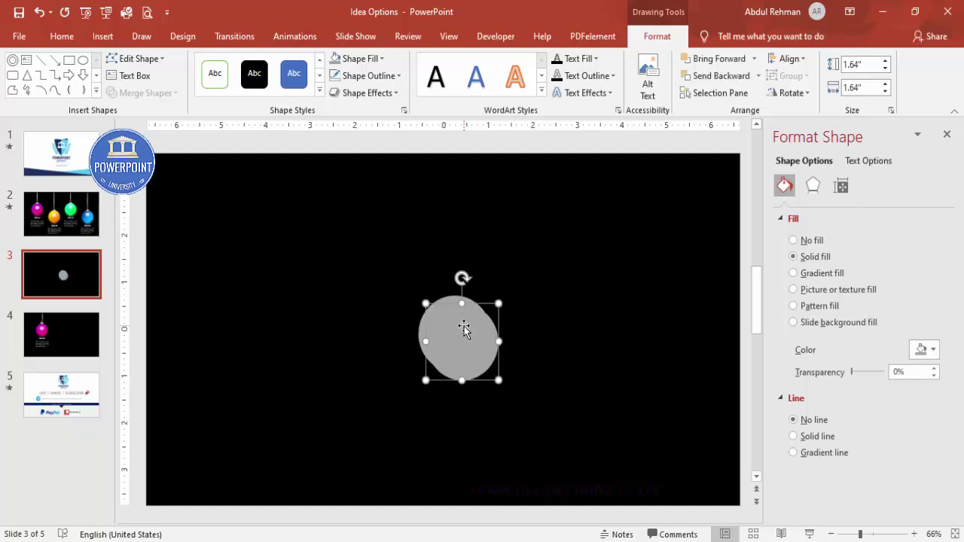
left_click_drag(457, 317, 275, 296)
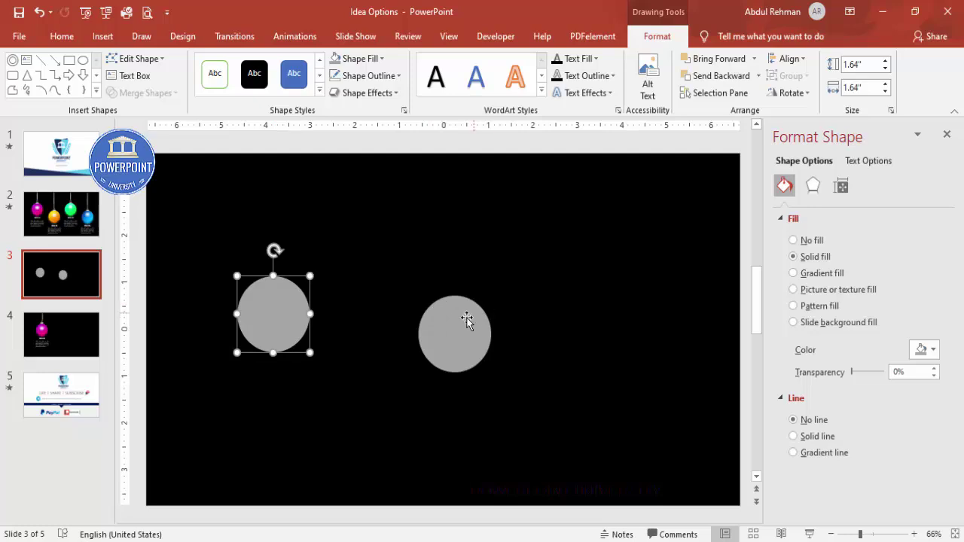
left_click(499, 297)
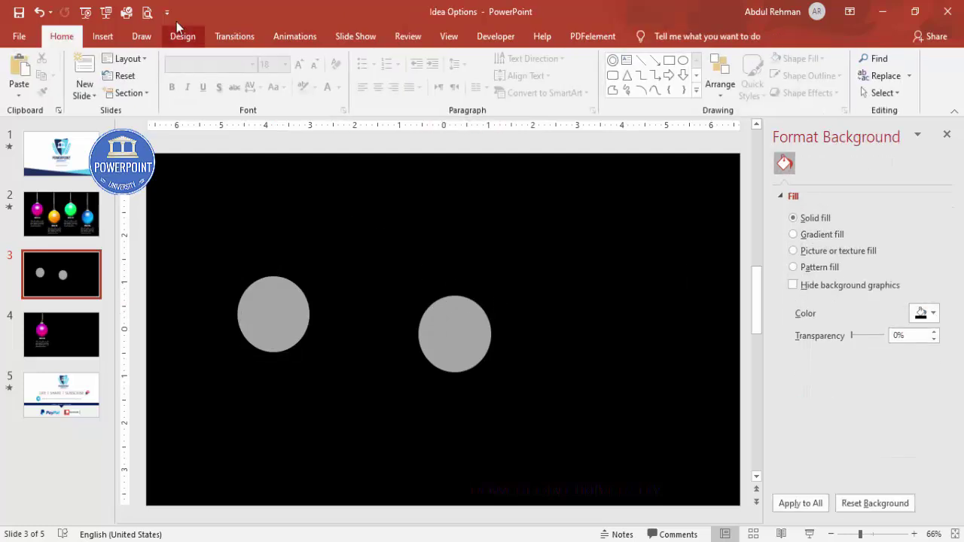
- Draw a rectangle about 0.52" wide and 0.19" high on top of the central circle, without an outline
left_click(119, 34)
left_click(223, 87)
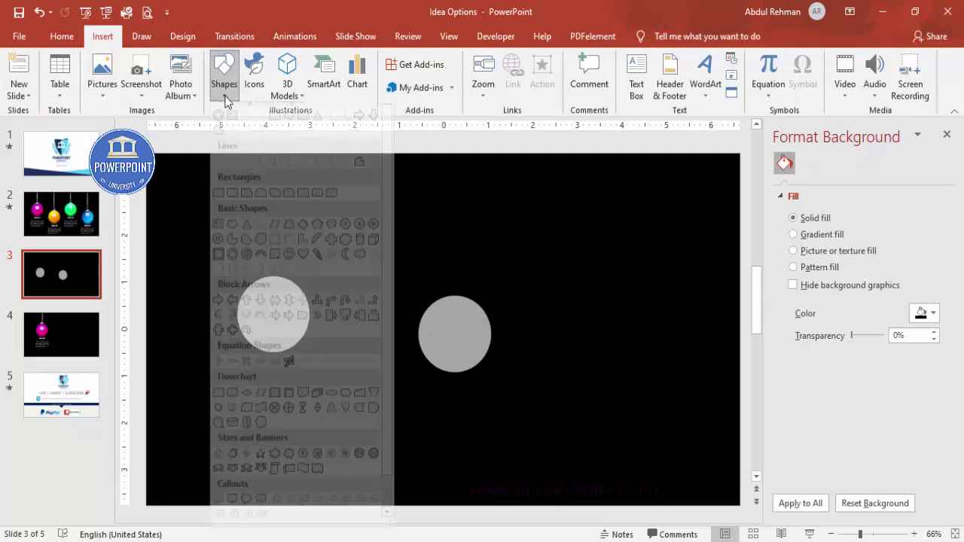
left_click(218, 203)
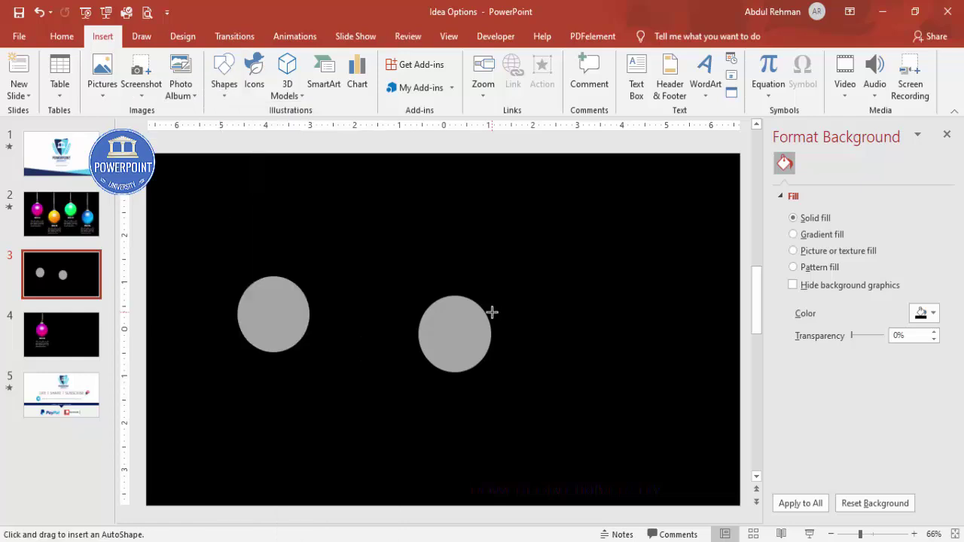
left_click_drag(444, 287, 466, 296)
left_click(396, 92)
left_click(393, 78)
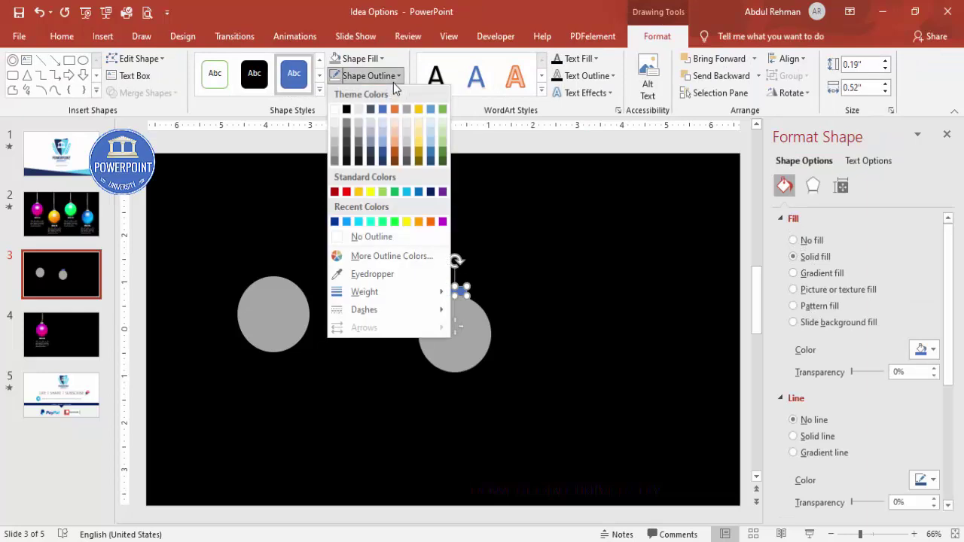
left_click(370, 238)
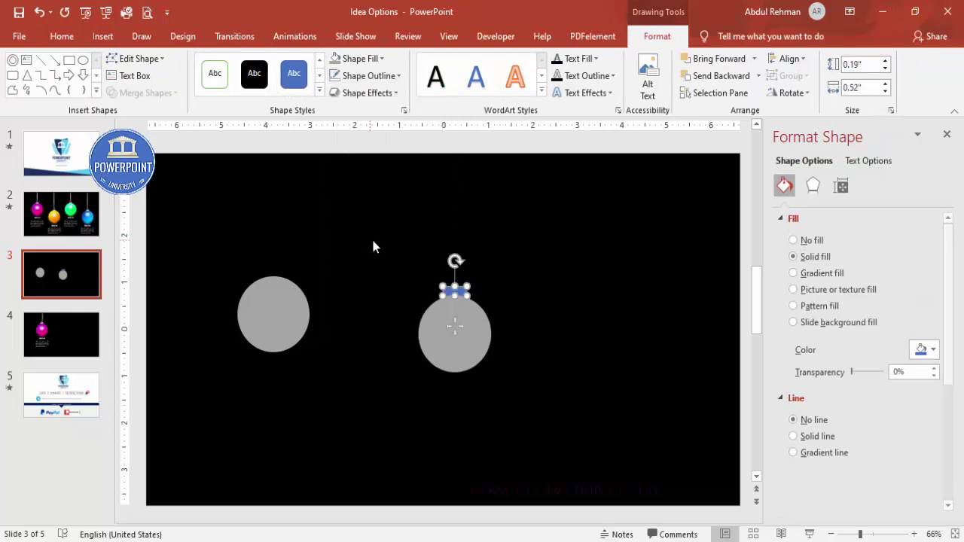
- Reduce the height of the small rectangle above the circle to about 0.15"
left_click(880, 535)
left_click(528, 356)
left_click(456, 342)
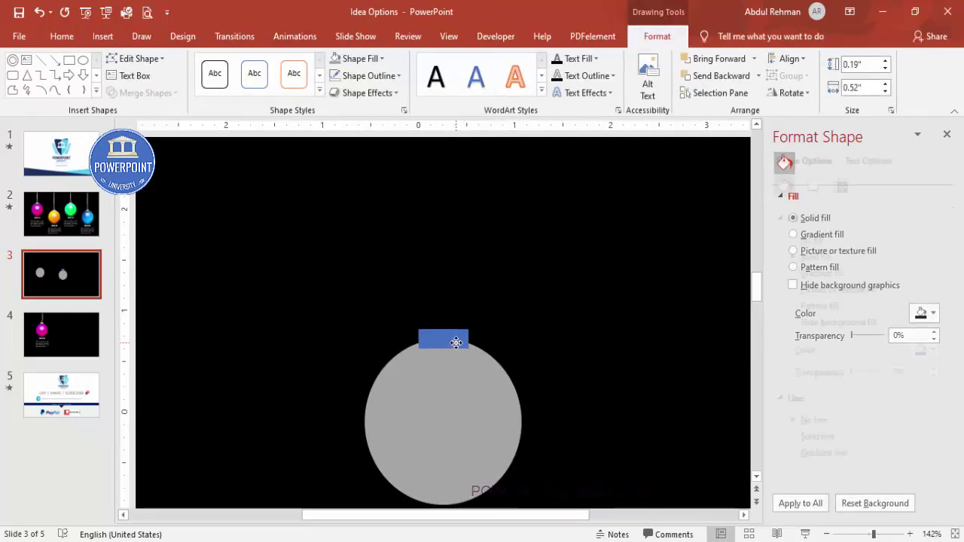
left_click_drag(443, 330, 462, 337)
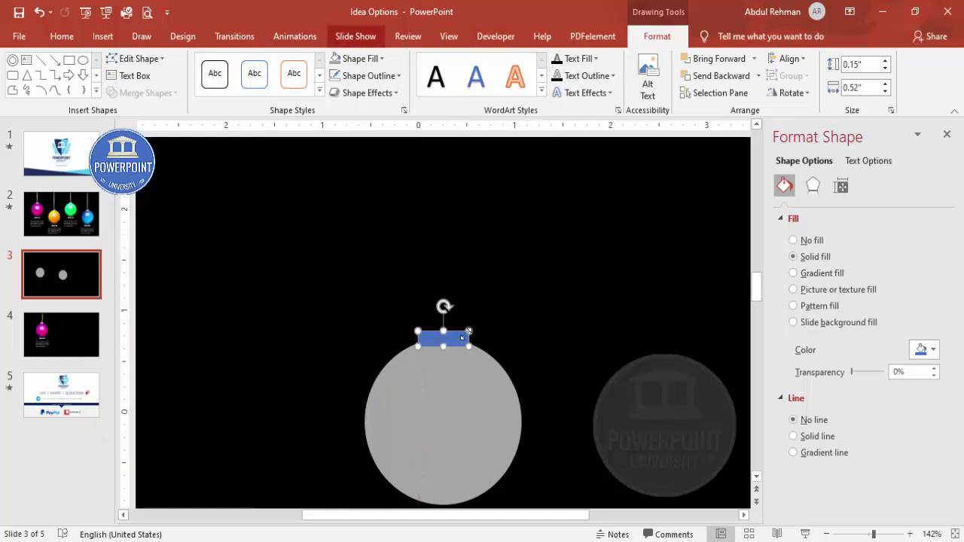
- Show the slide guides and align the central circle to the horizontal and vertical centre of the slide
left_click(449, 37)
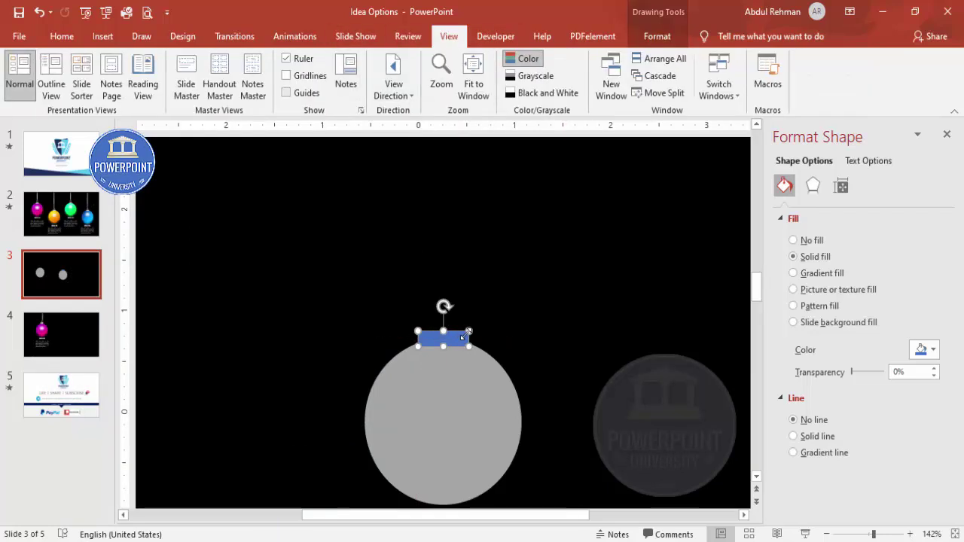
key("alt+F9")
key("Tab")
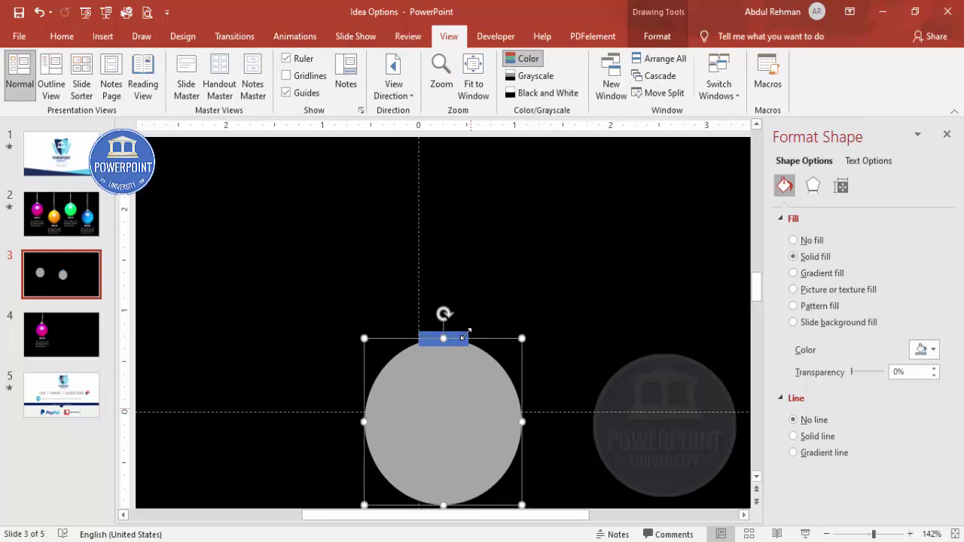
key("alt+j")
key("d")
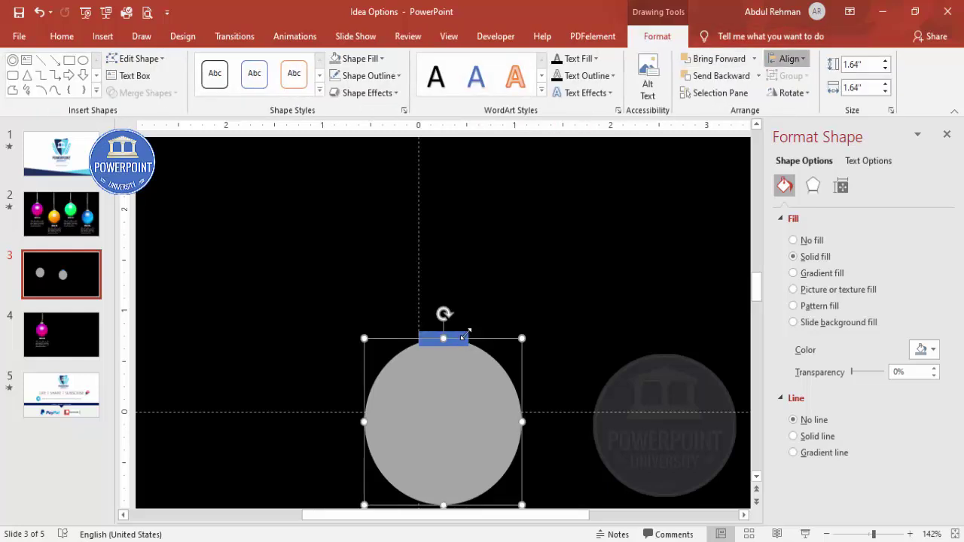
left_click(788, 58)
left_click(813, 95)
key("Down")
key("Down")
key("Down")
key("Down")
key("Down")
key("Down")
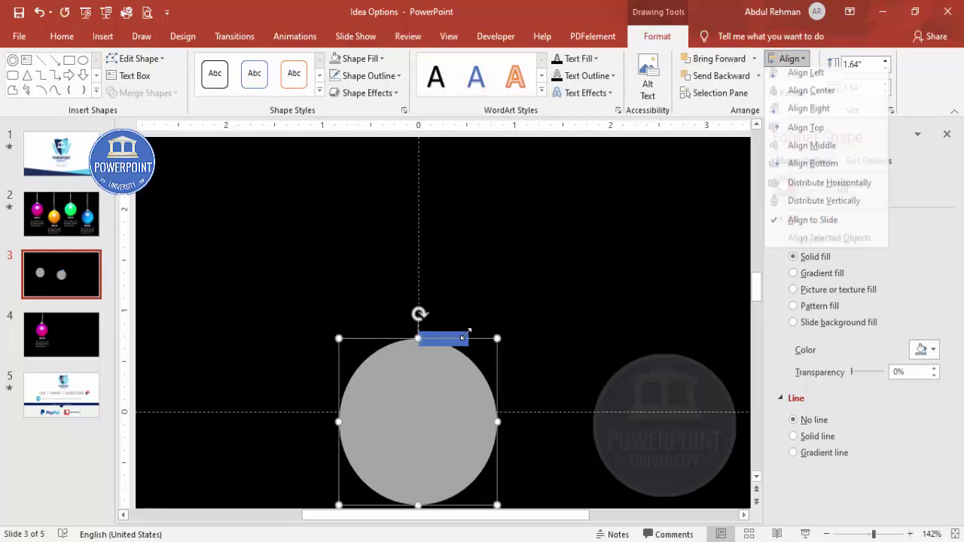
key("Return")
- Centre the small rectangle horizontally on the slide and nudge it up onto the circle's top edge
left_click(449, 340)
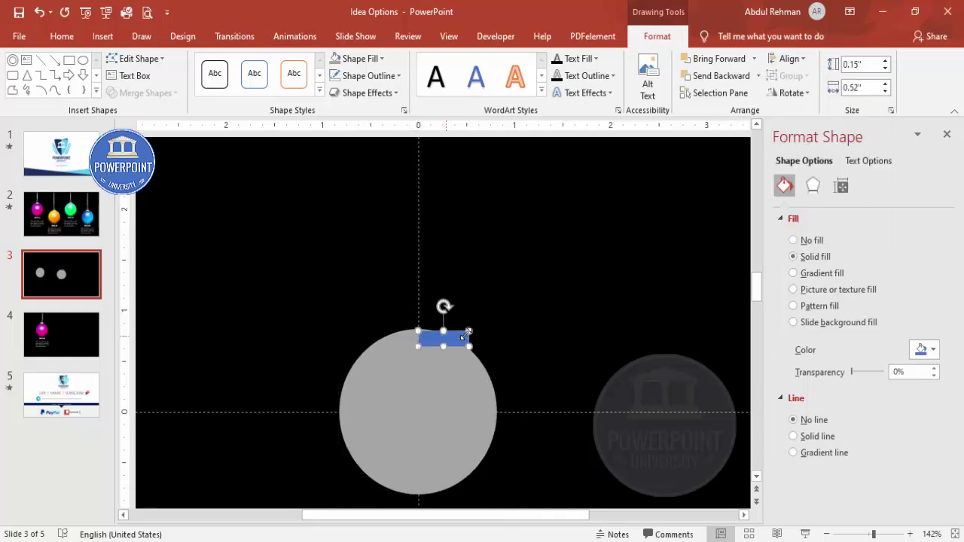
left_click(788, 59)
key("Return")
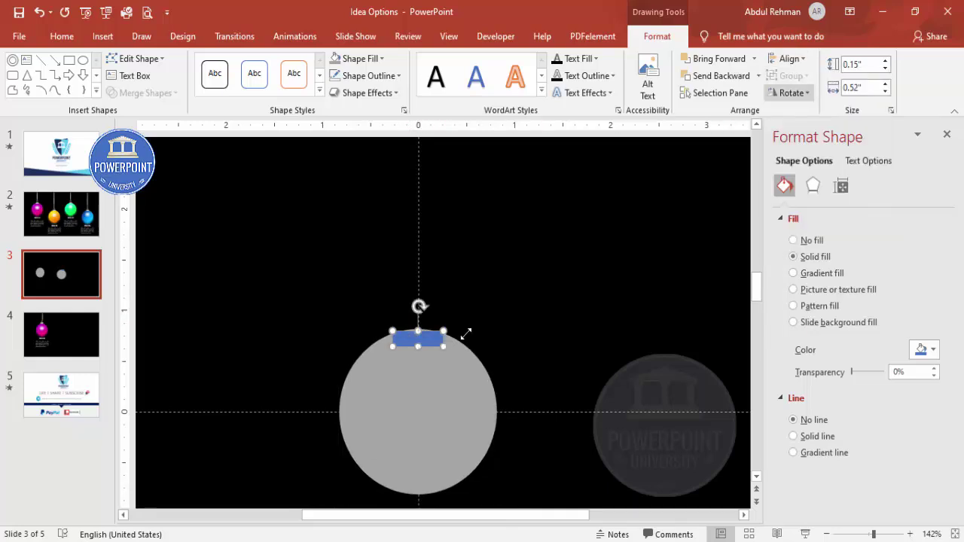
key("ctrl+Up")
key("ctrl+Up")
key("ctrl+Up")
key("ctrl+Up")
key("ctrl+Up")
key("ctrl+Up")
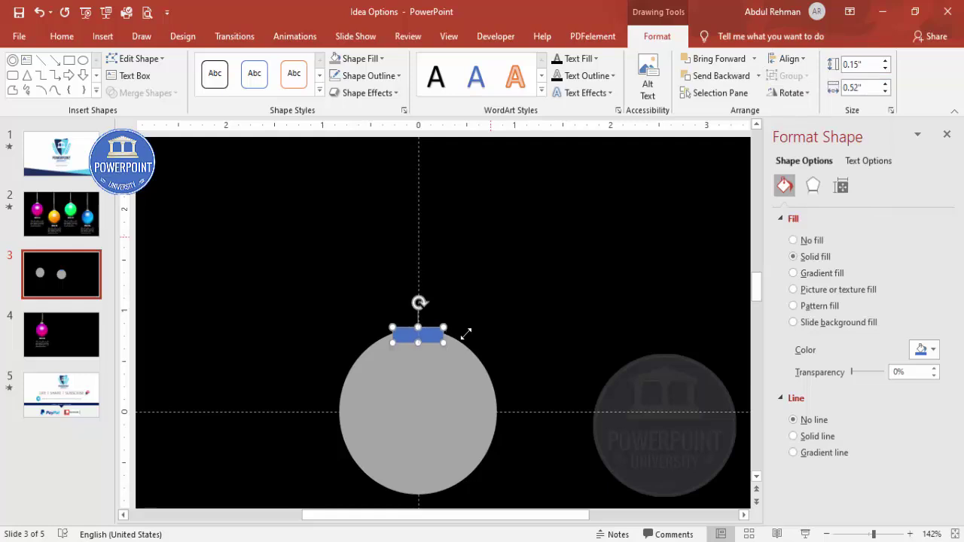
key("ctrl+Up")
key("ctrl+Up")
key("ctrl+Up")
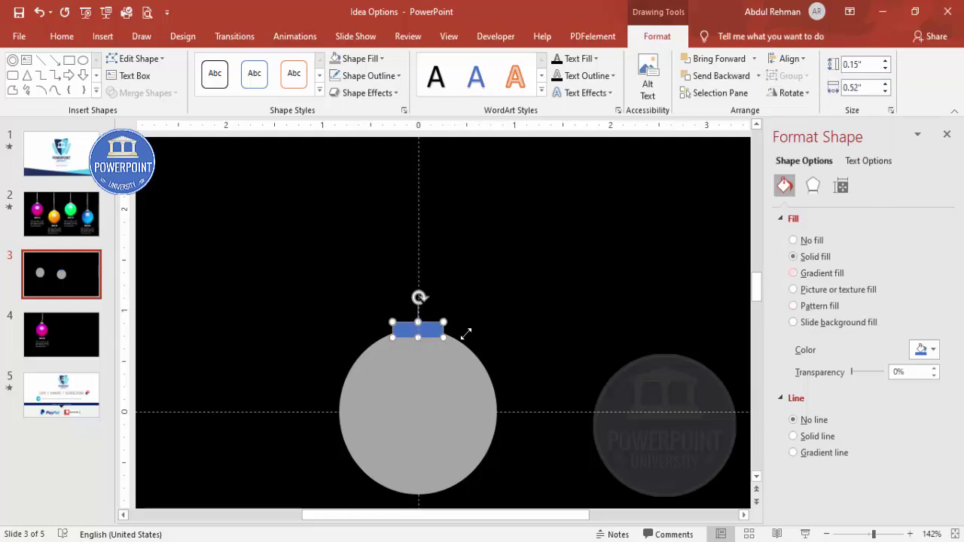
- Apply a gradient fill to the small rectangle and colour its first stop dark grey
left_click(794, 273)
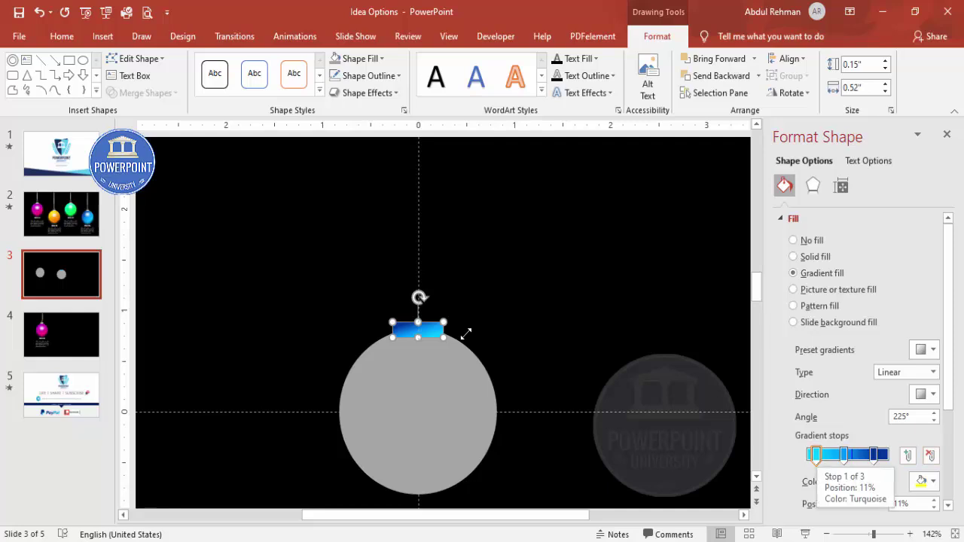
left_click(816, 456)
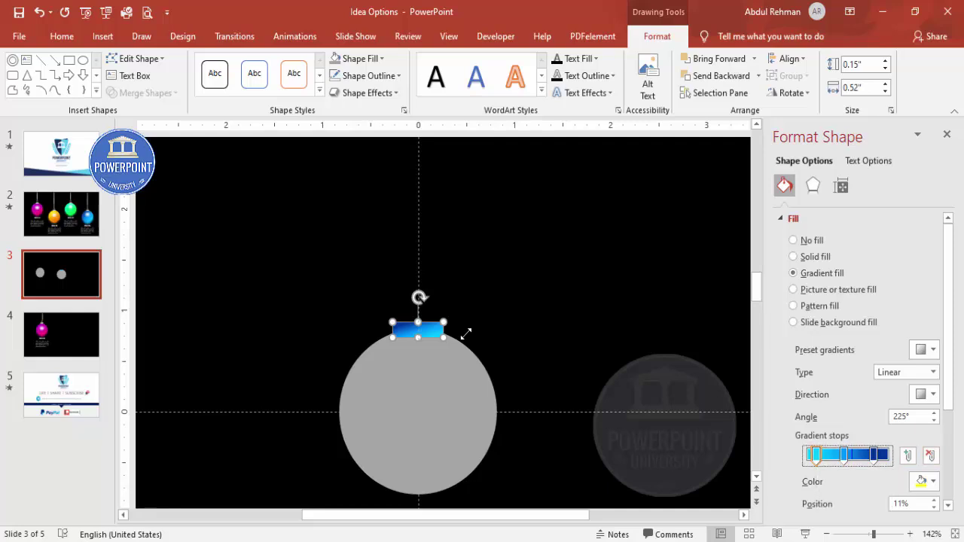
left_click(926, 482)
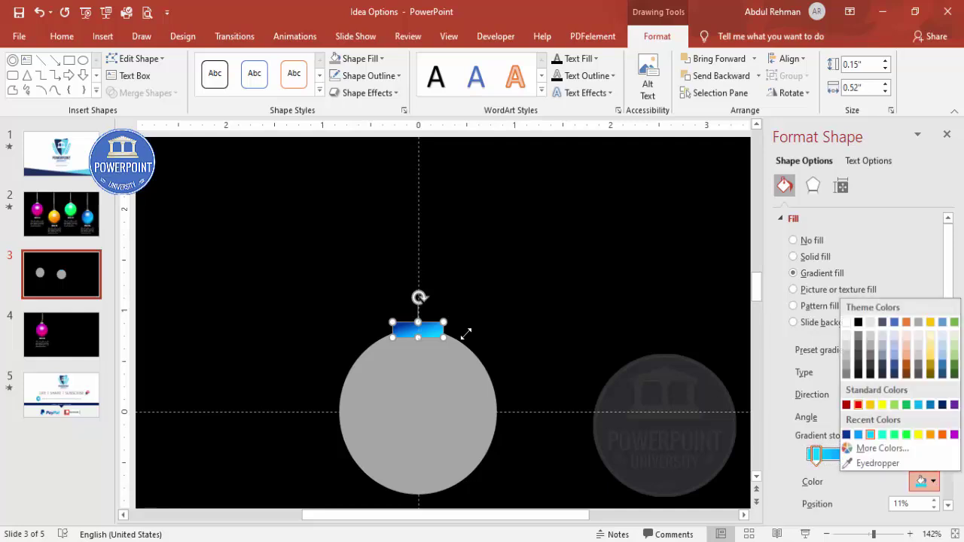
left_click(846, 374)
- Colour the rectangle's middle gradient stop white and its last stop grey
left_click(843, 455)
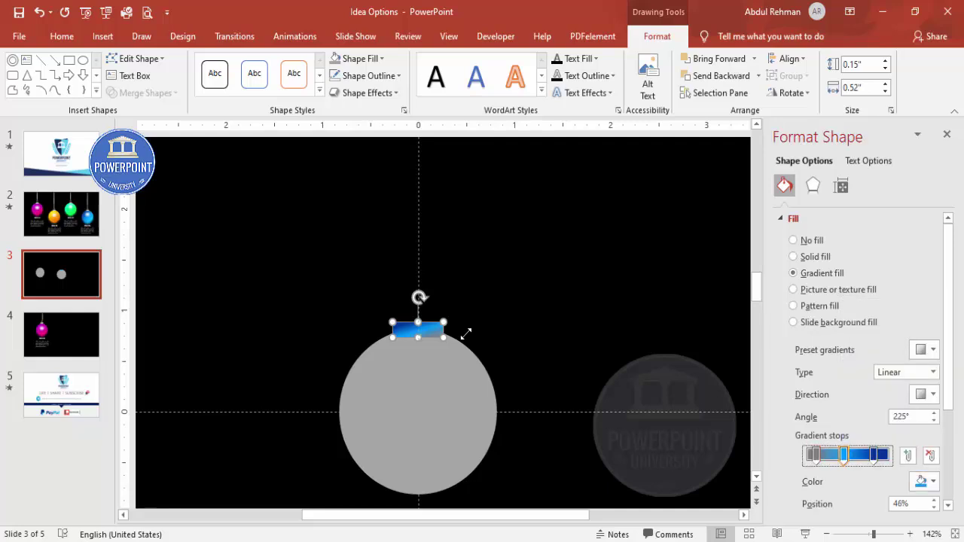
left_click(926, 482)
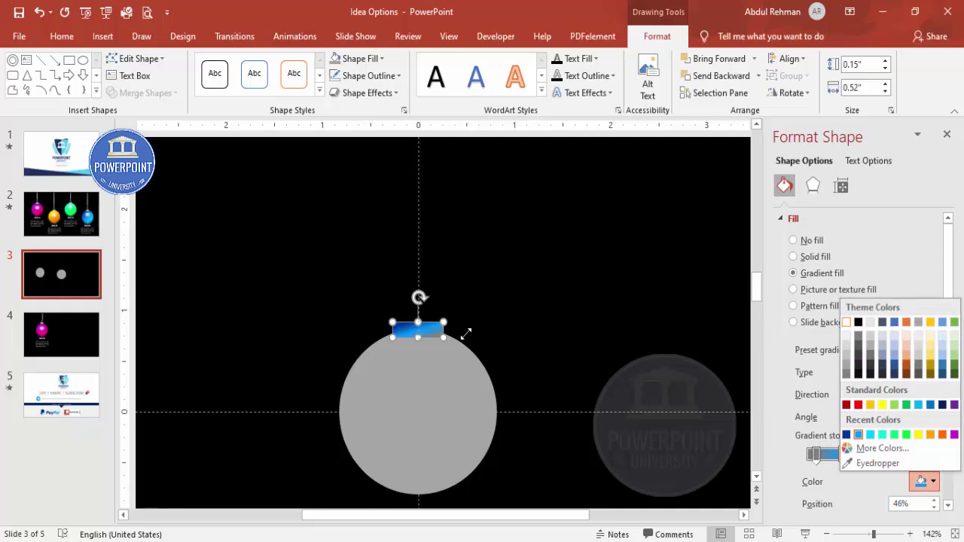
left_click(846, 323)
key("Right")
key("Tab")
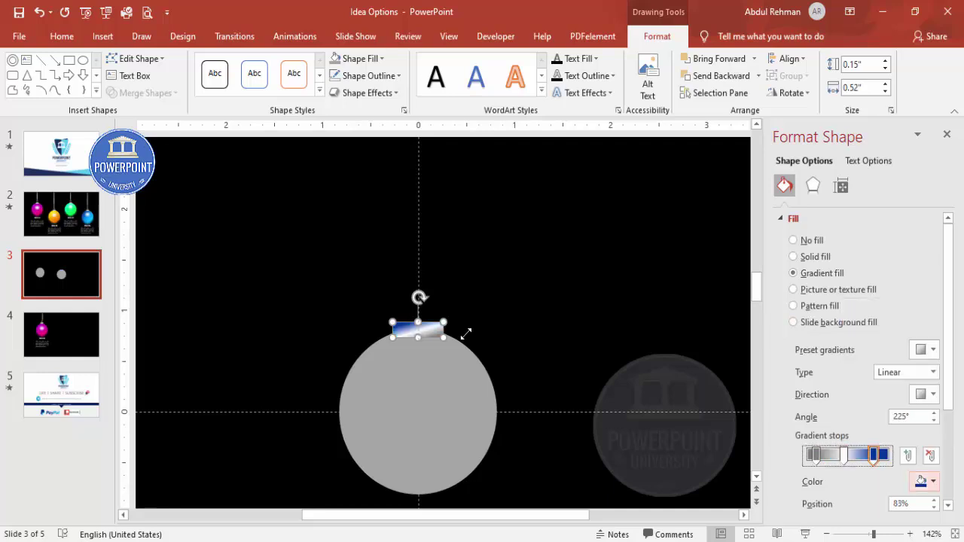
key("Return")
key("Return")
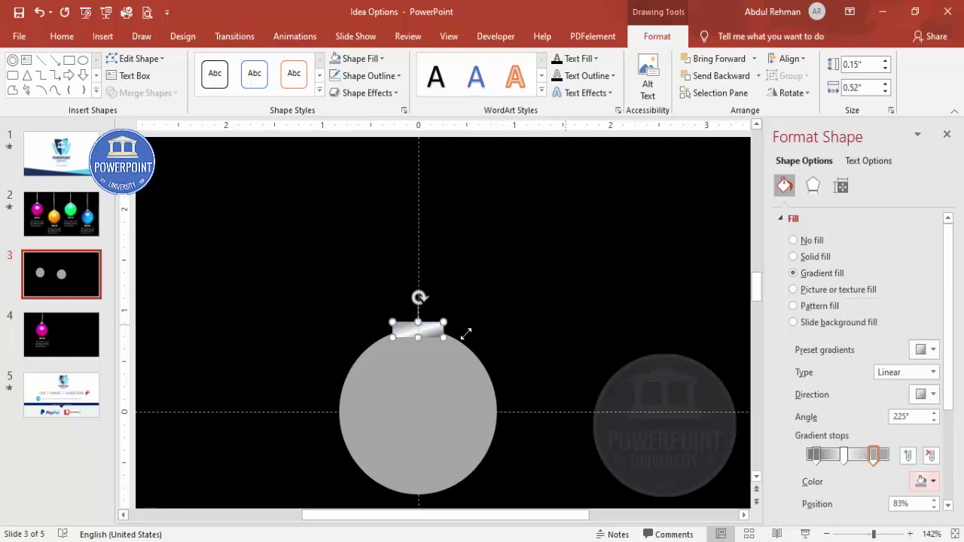
left_click(566, 325)
left_click(439, 334)
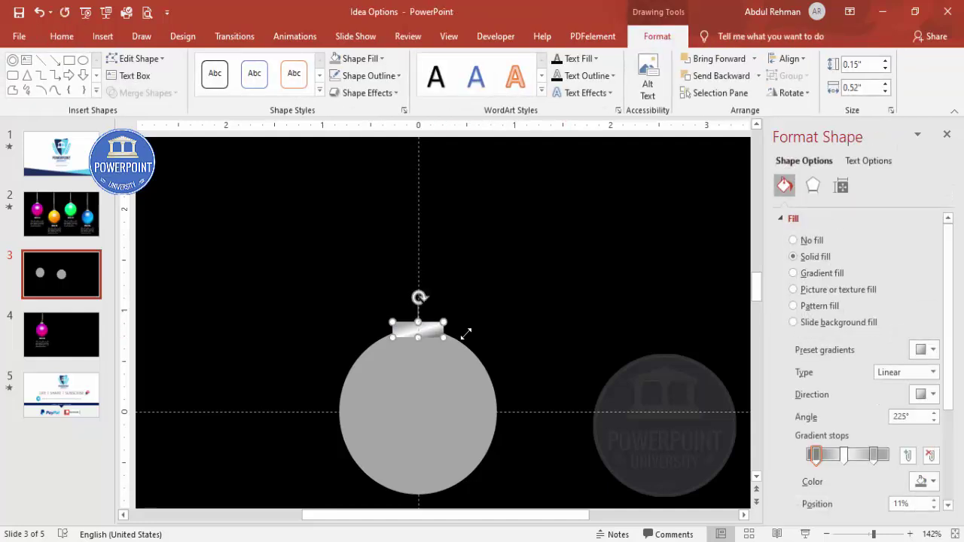
- Draw a donut ring about 0.48" in size above the metallic cap and select it
key("alt")
key("n")
key("s")
key("h")
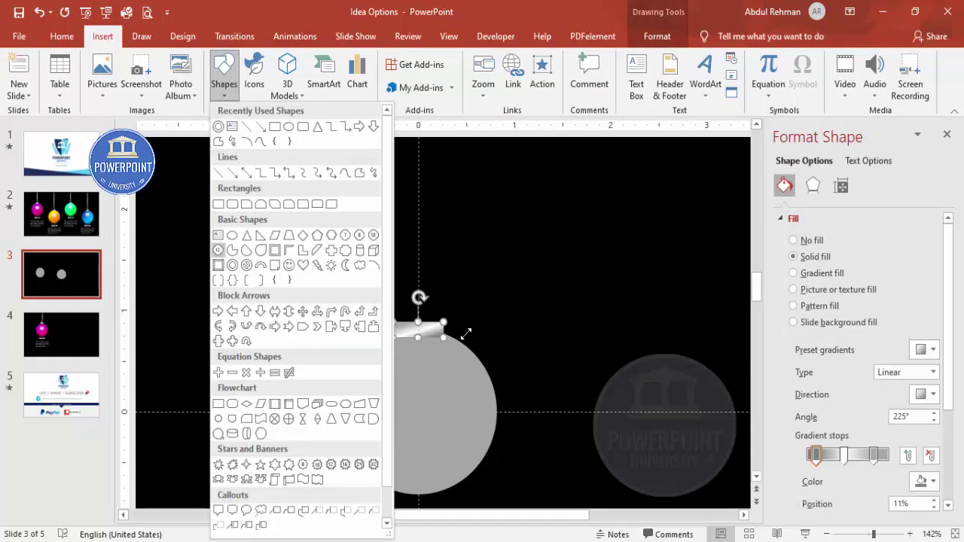
left_click(232, 265)
left_click_drag(445, 251, 483, 298)
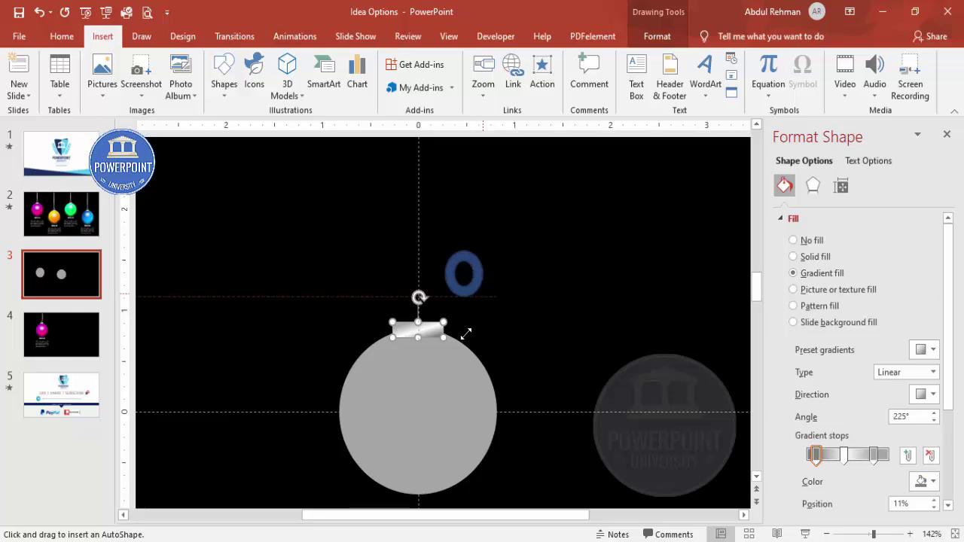
key("Tab")
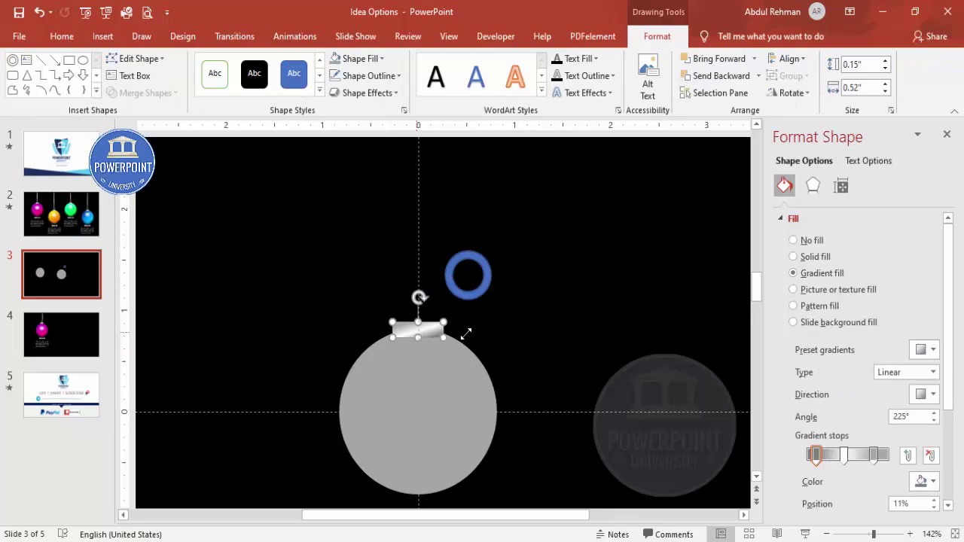
key("shift+Tab")
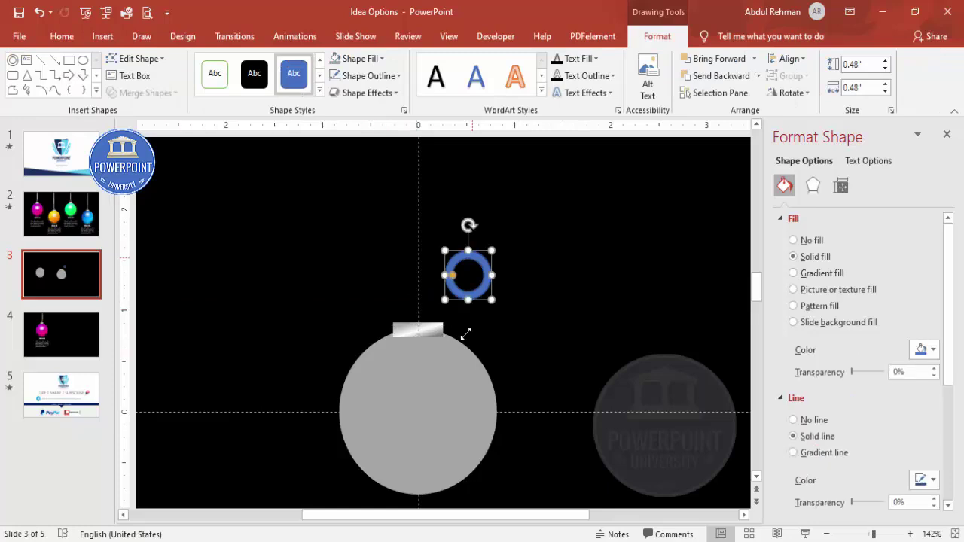
- Give the ring a grey gradient fill without outline, then shrink it to about 0.29" and seat it centred on the cap
left_click(794, 273)
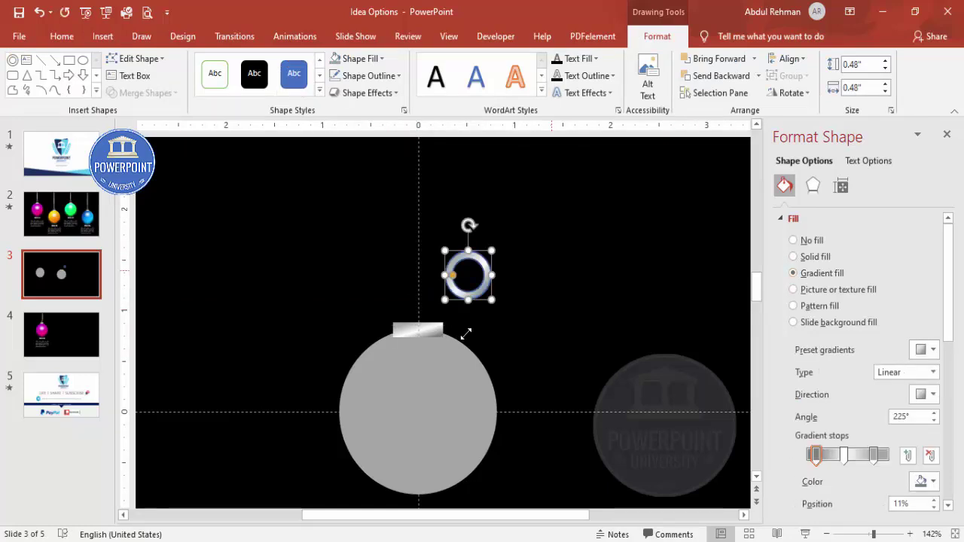
left_click(370, 76)
left_click(381, 236)
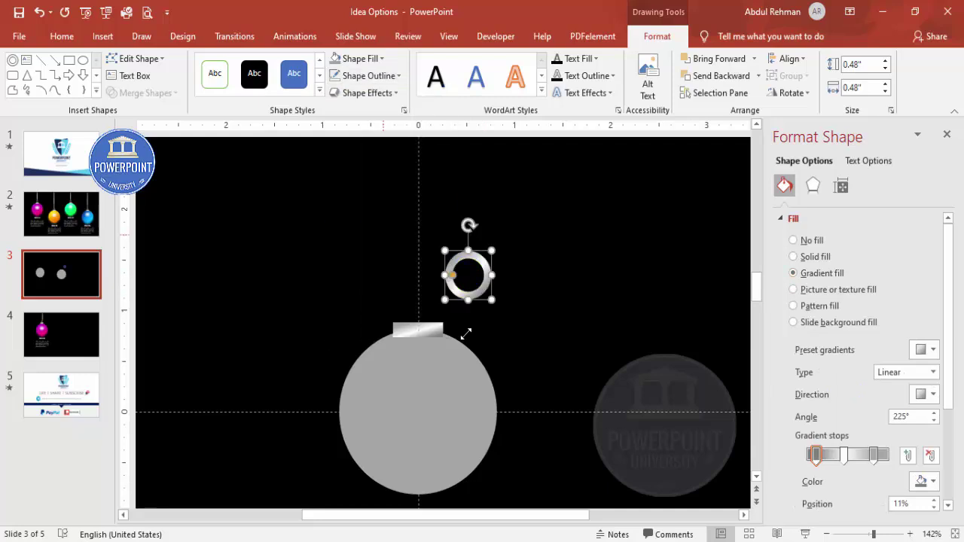
left_click_drag(444, 250, 427, 302)
key("Escape")
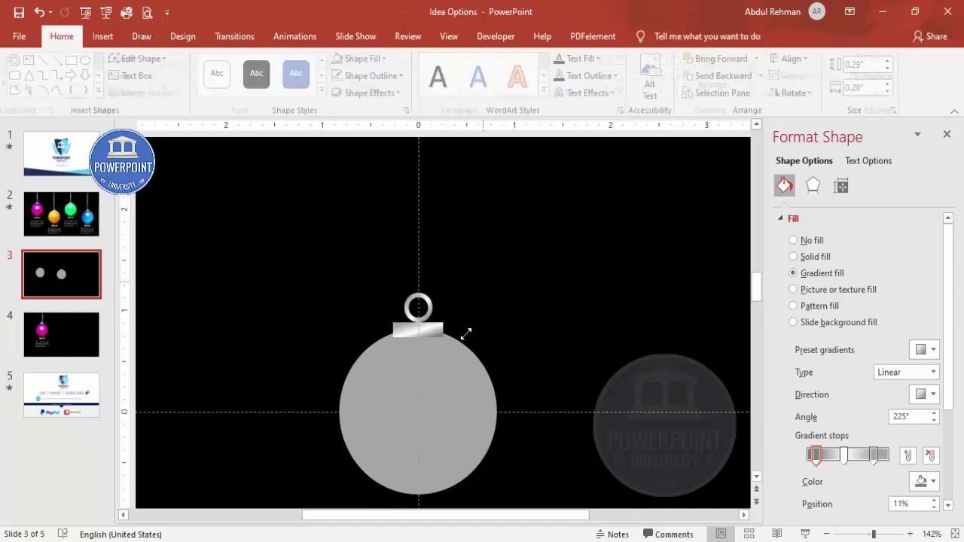
scroll(467, 334, "up", 1)
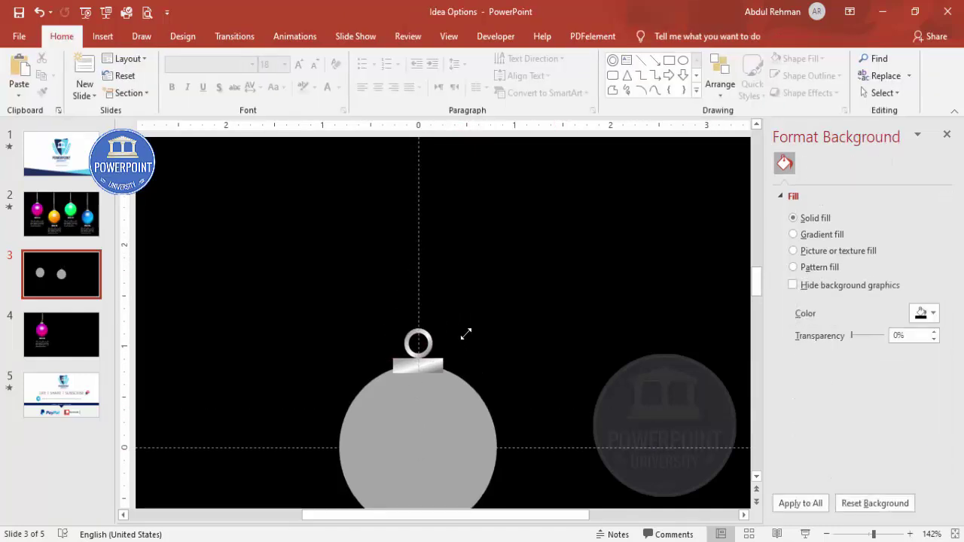
scroll(467, 334, "down", 2)
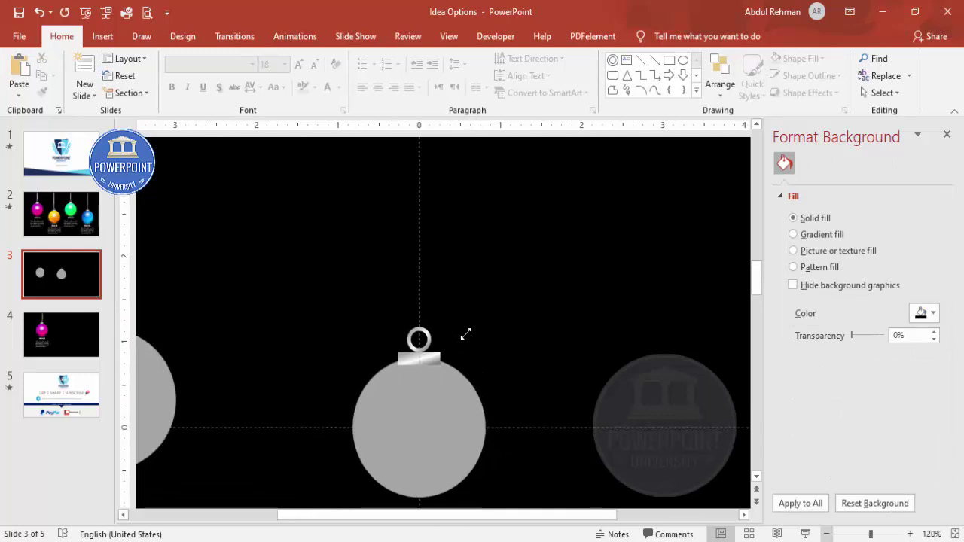
scroll(466, 334, "down", 3)
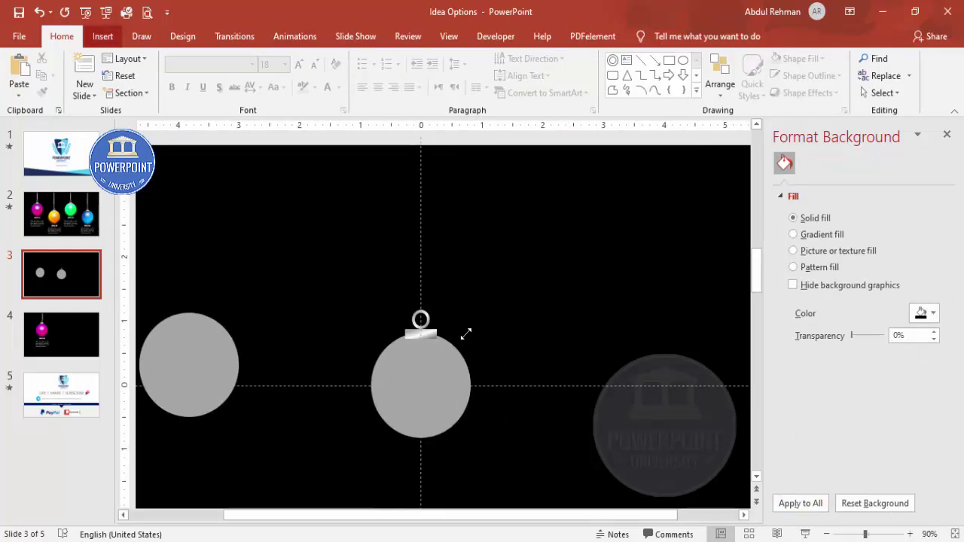
left_click(103, 36)
left_click(224, 76)
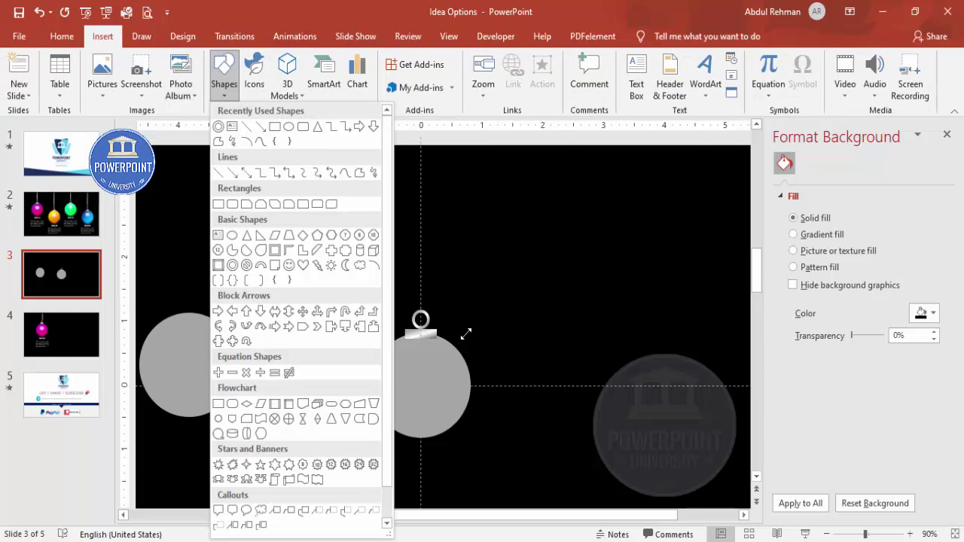
left_click(219, 204)
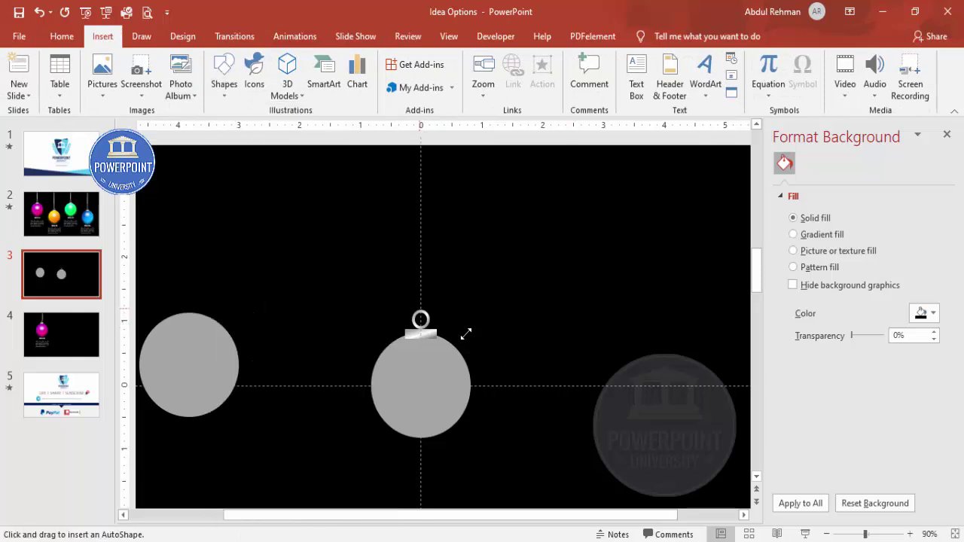
left_click_drag(421, 311, 423, 145)
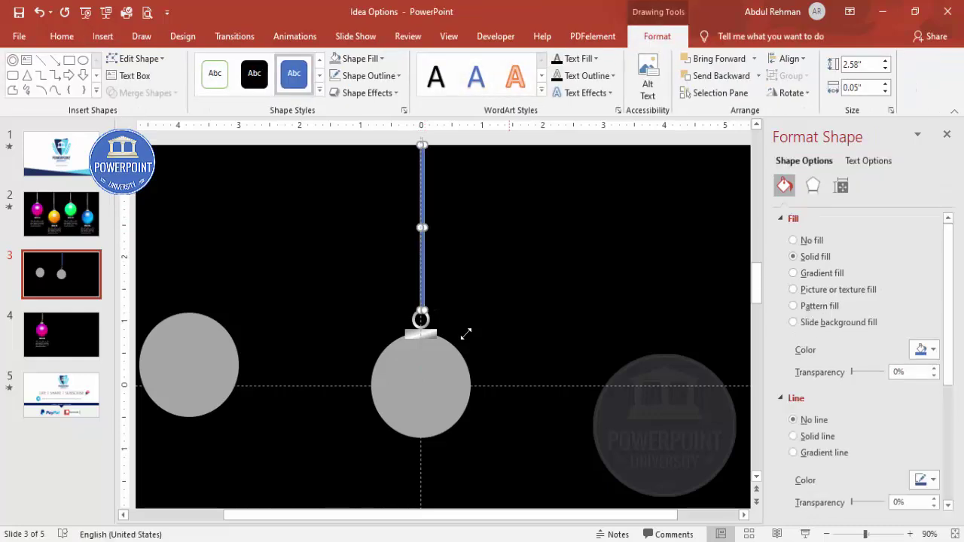
key("Delete")
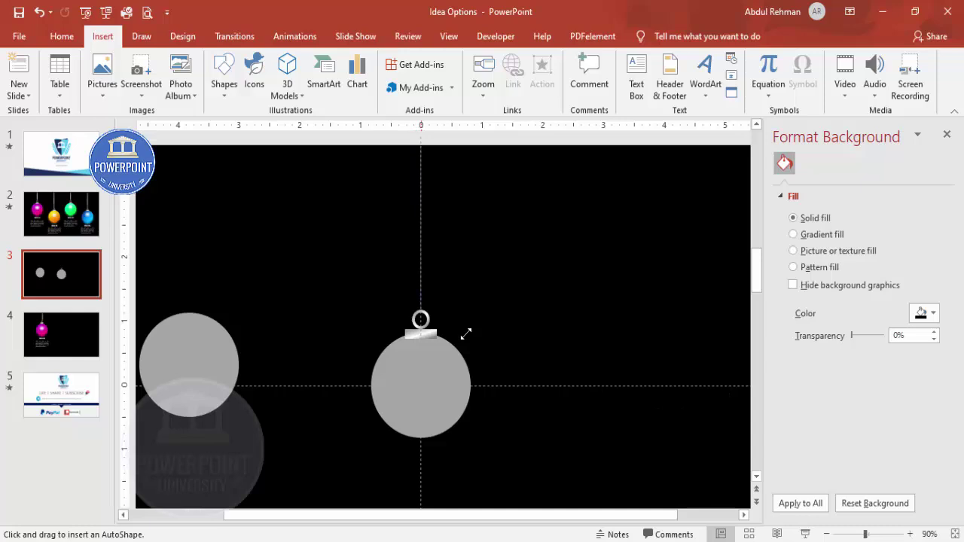
- Draw a vertical line about 2.58" long from the ring to the slide's upper edge and set its weight to 3 pt
left_click_drag(421, 309, 421, 144)
left_click(369, 76)
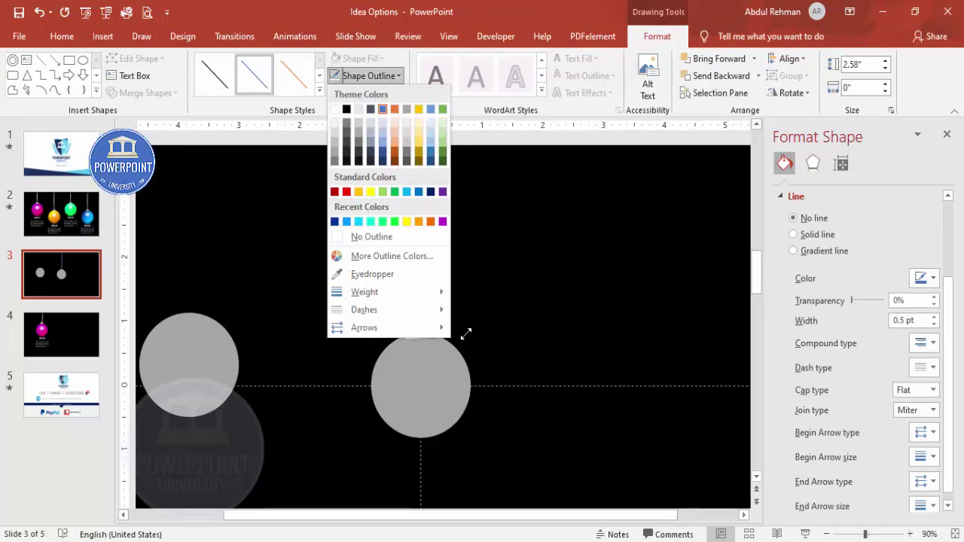
mouse_move(389, 292)
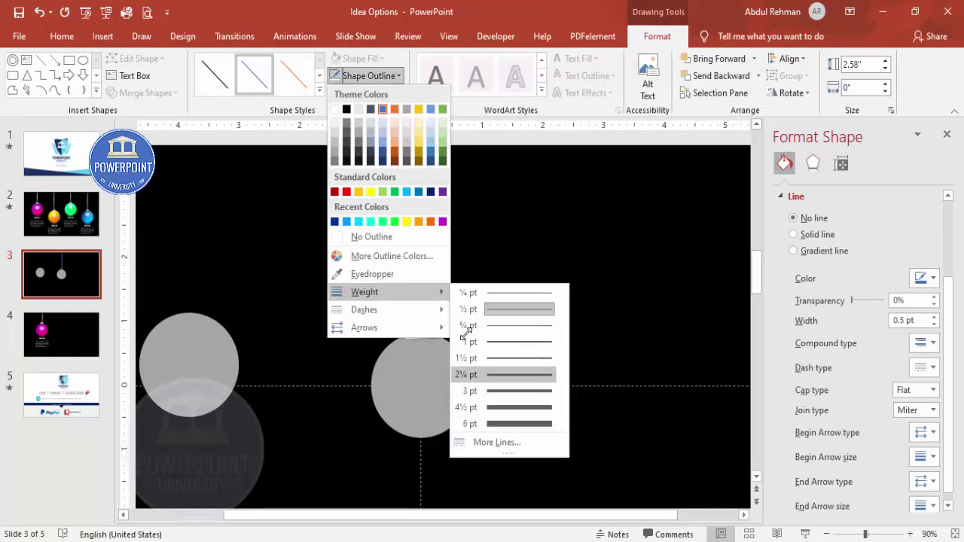
key("Down")
key("Return")
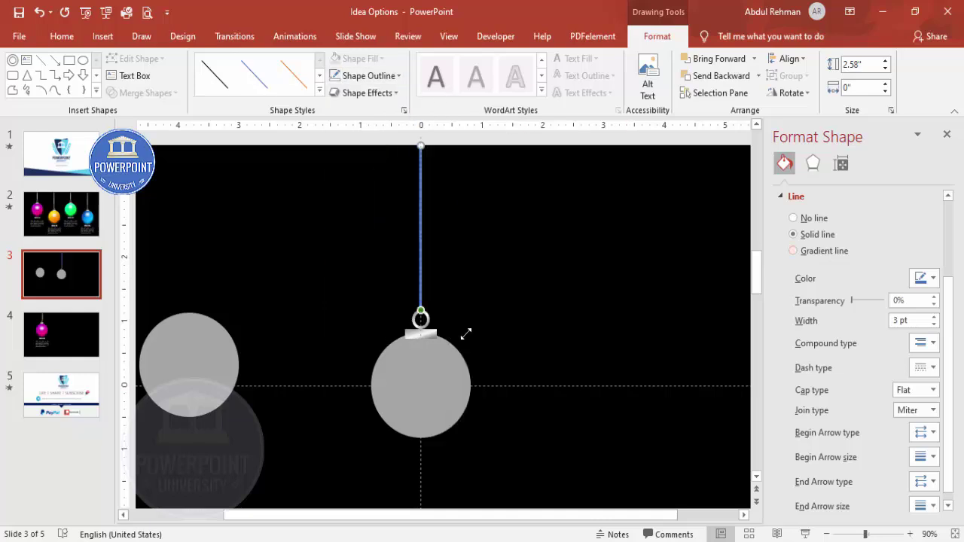
- Make the hanging line a gradient line with three stops, placing the middle stop at about 46%
left_click(794, 251)
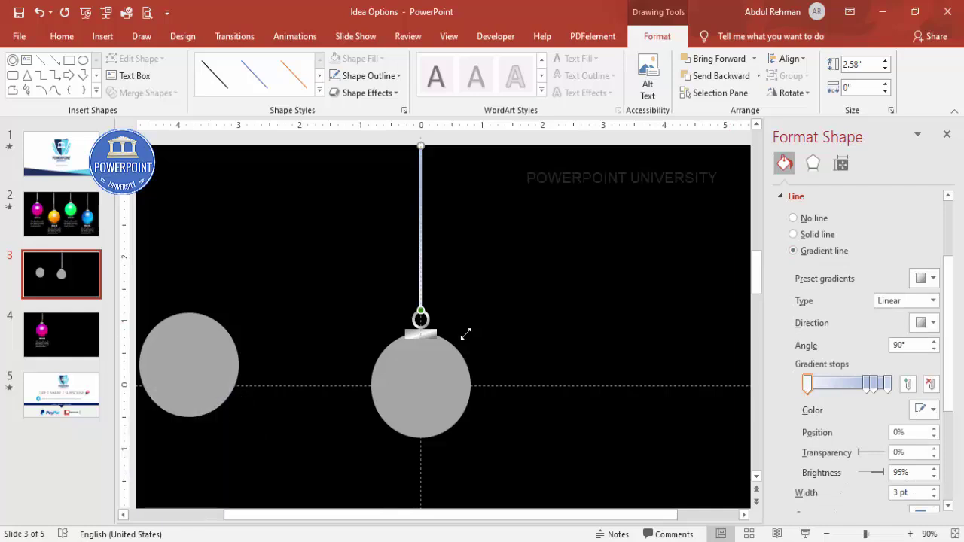
left_click(874, 385)
left_click(931, 385)
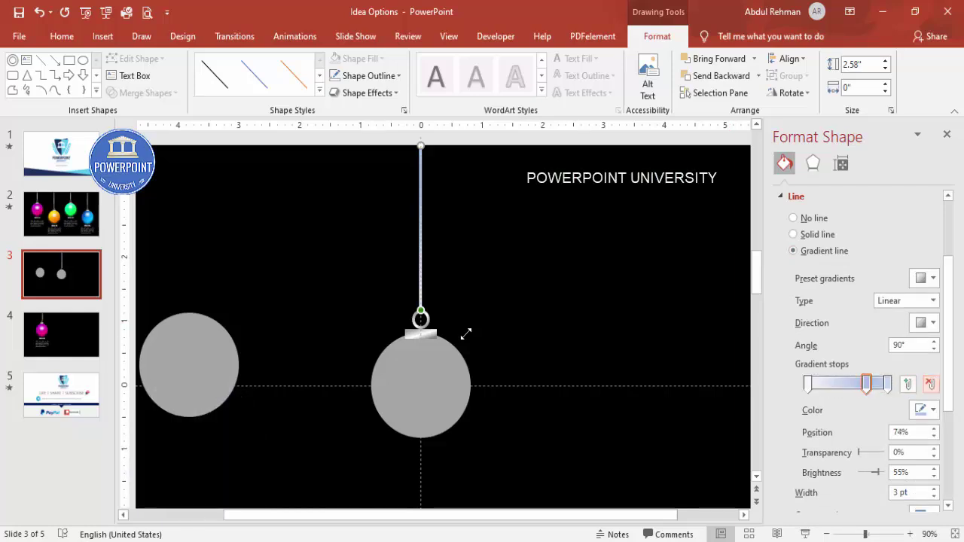
left_click_drag(866, 385, 844, 385)
- Colour the hanging line's first gradient stop dark grey (white darkened 50%) and its middle stop white
left_click(809, 385)
left_click(925, 410)
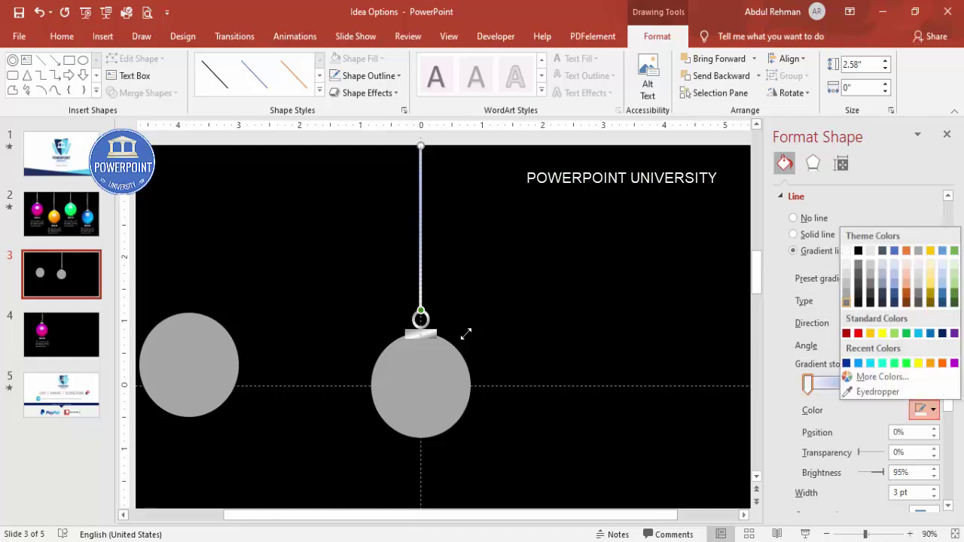
left_click(846, 302)
left_click(844, 385)
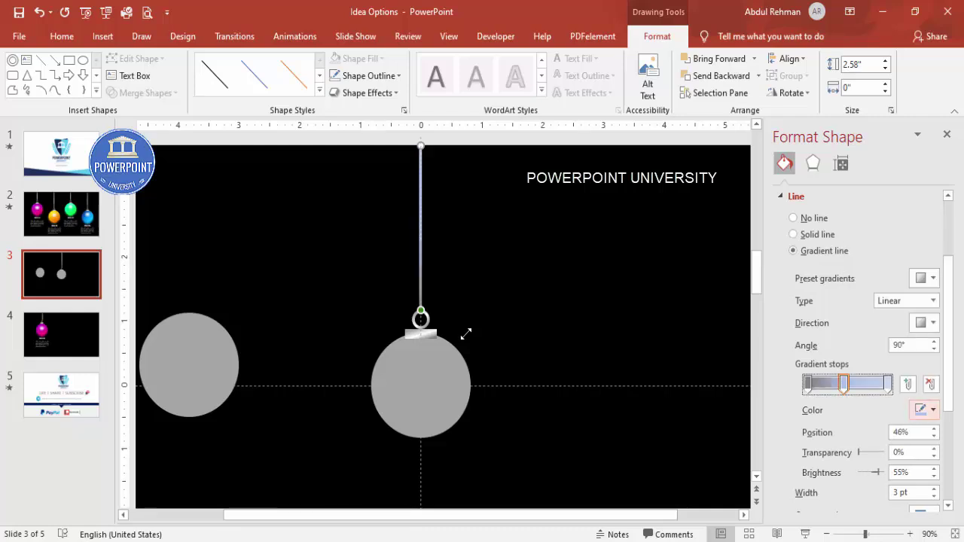
left_click(925, 411)
key("Escape")
- Colour the hanging line's last gradient stop grey (white darkened 35%) and deselect the line
key("shift+Tab")
key("End")
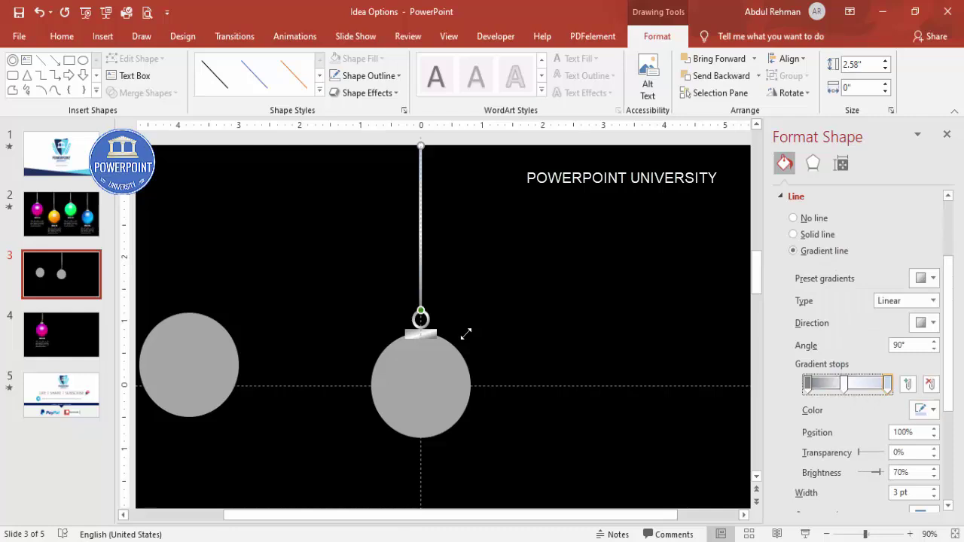
key("Tab")
key("space")
key("Right")
left_click(845, 293)
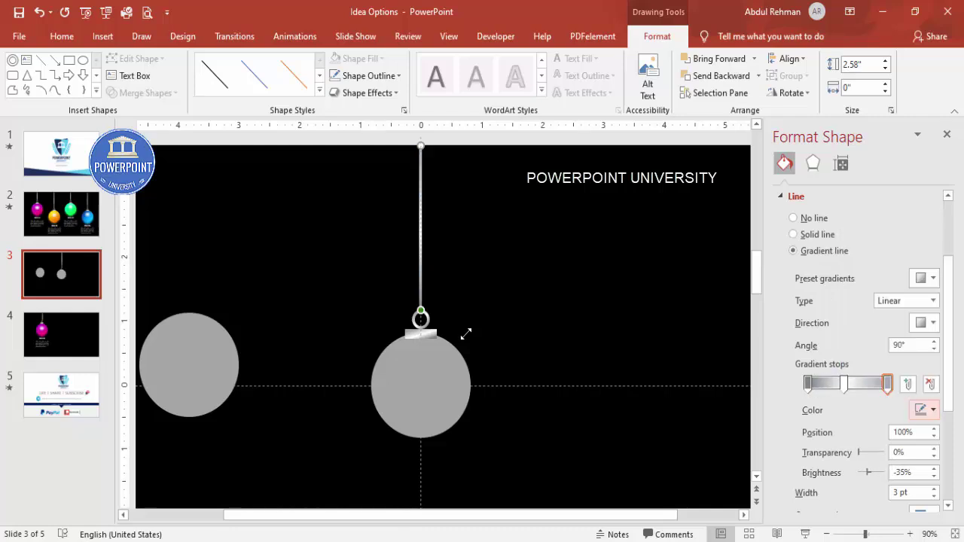
left_click(602, 302)
- Hide the slide guides and check how the hanging line looks without them
scroll(466, 334, "down", 3)
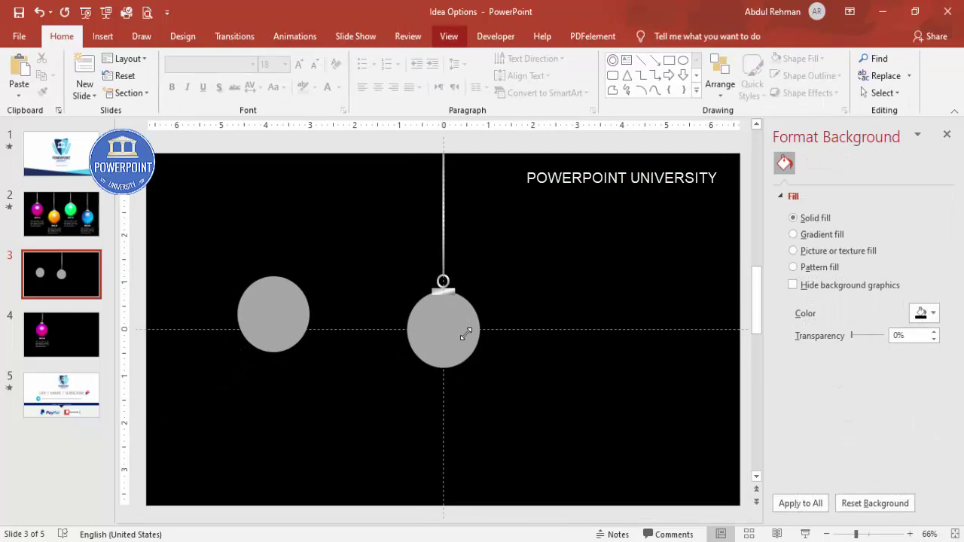
left_click(449, 36)
left_click(287, 93)
key("space")
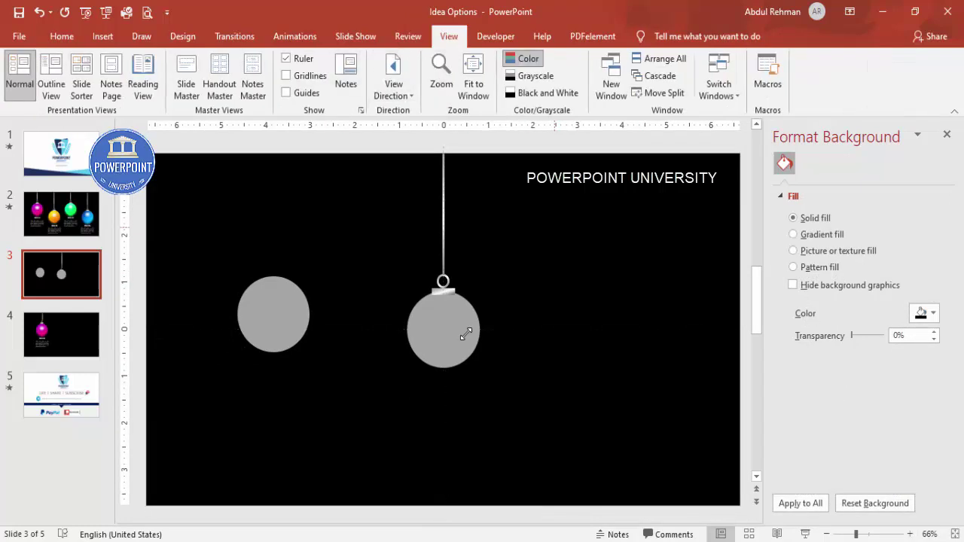
left_click(444, 223)
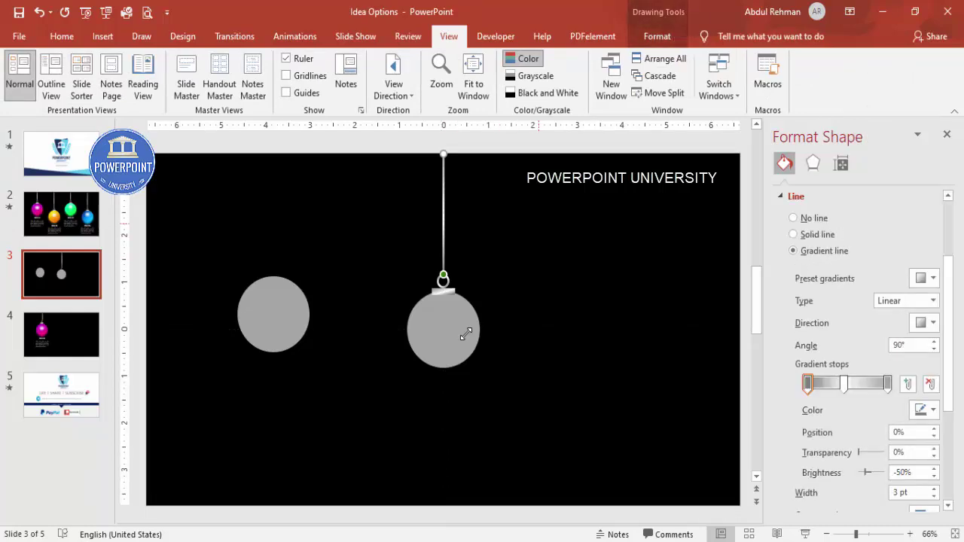
key("Escape")
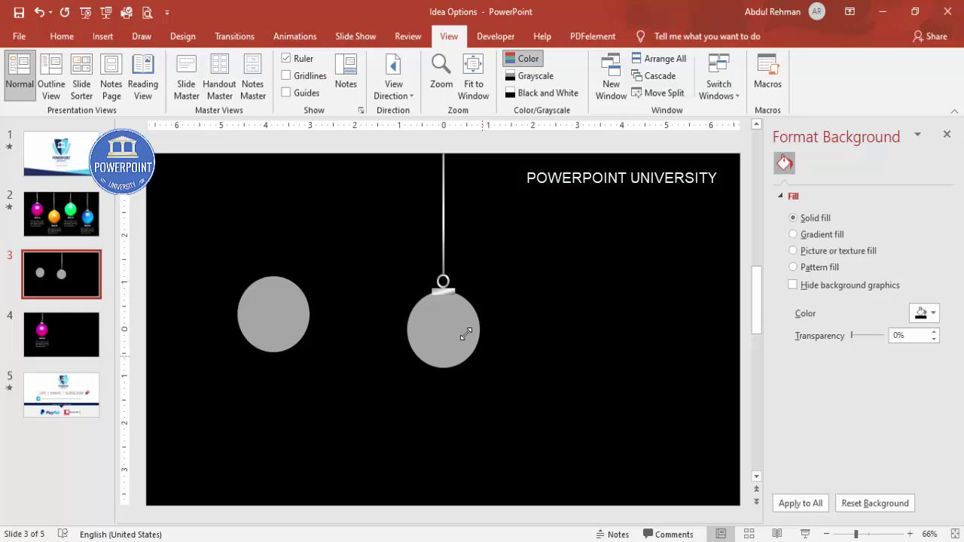
- Move the loose grey circle across the slide to the right of the hanging ornament
left_click(258, 298)
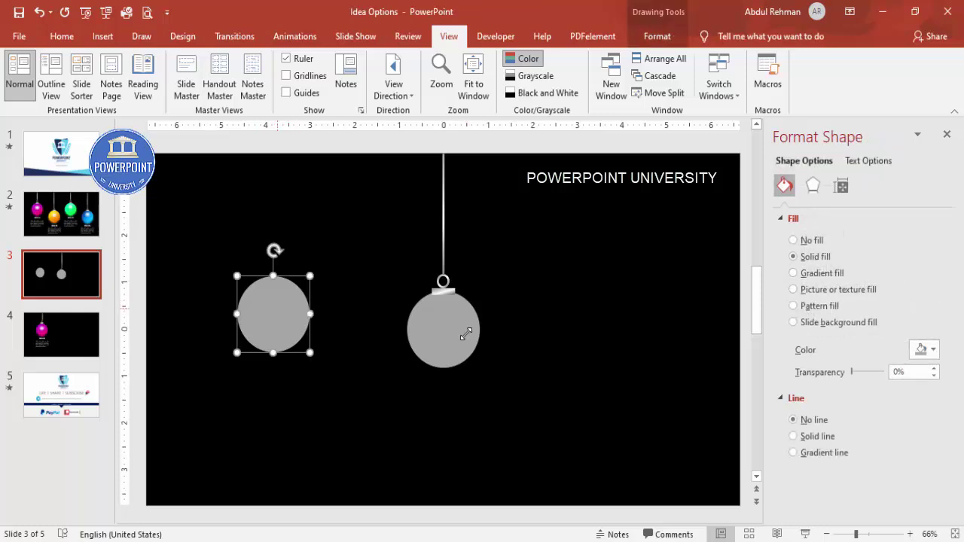
left_click_drag(267, 307, 342, 319)
left_click_drag(458, 318, 537, 298)
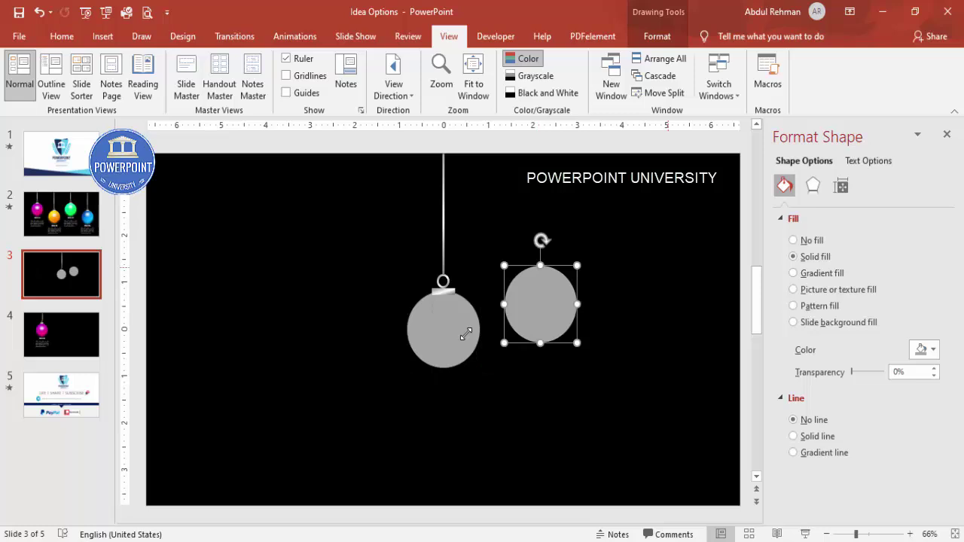
- Apply a linear gradient fill to the moved circle with a diagonal direction of 225°
left_click(793, 273)
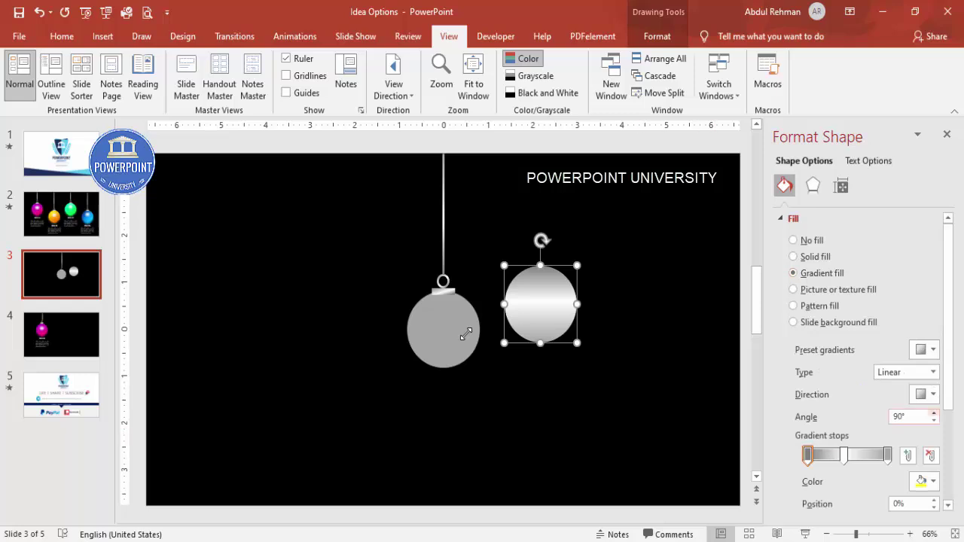
left_click(924, 394)
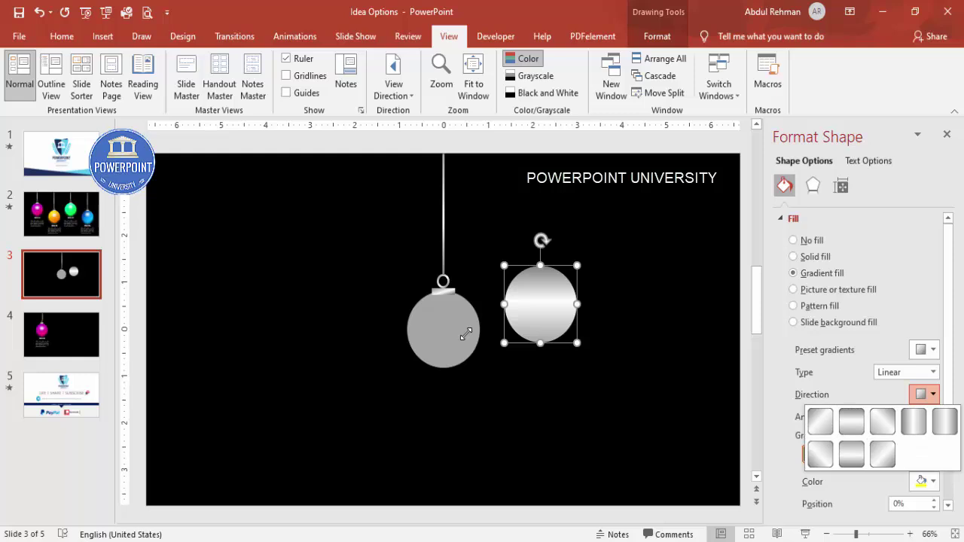
left_click(882, 453)
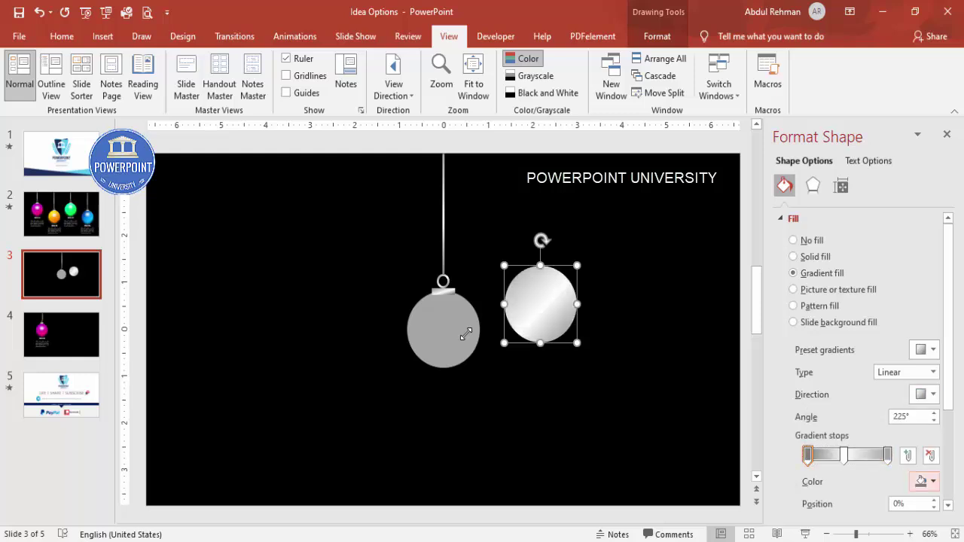
- Recolour the circle's first gradient stop with a dark crimson from the standard colour palette
left_click(924, 482)
left_click(882, 448)
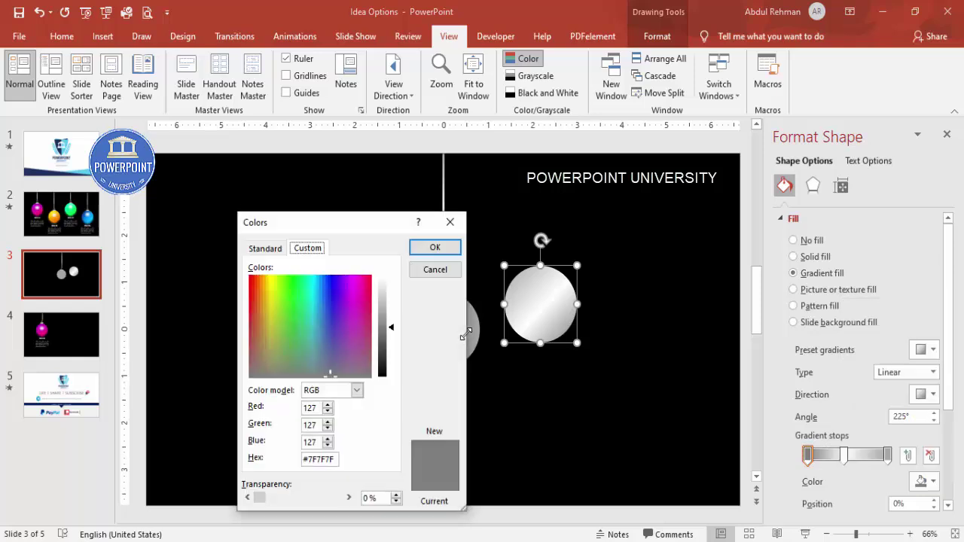
left_click(265, 249)
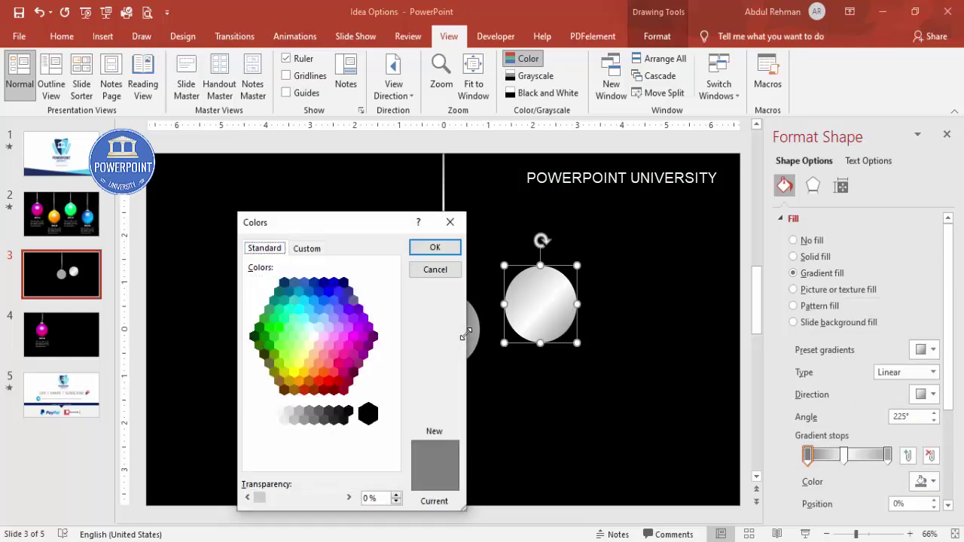
left_click(328, 382)
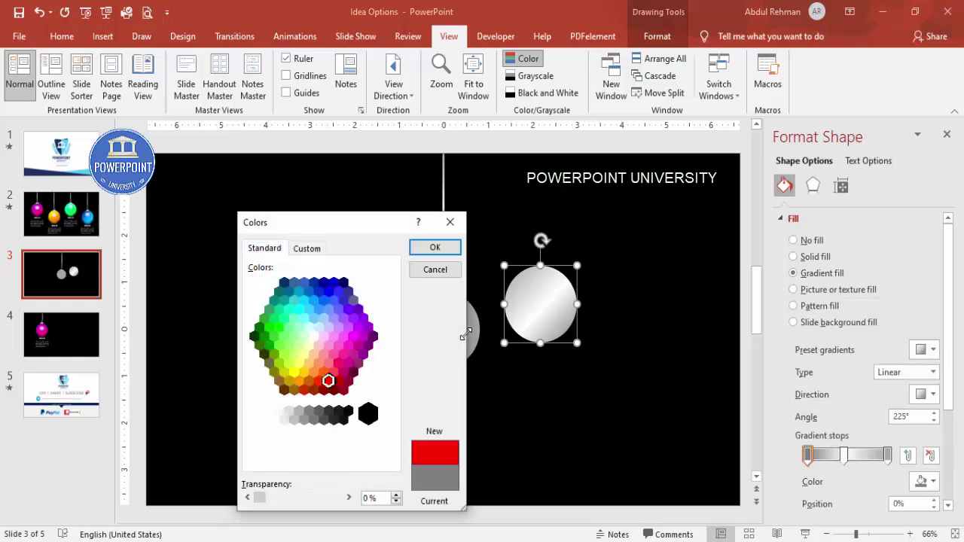
left_click(338, 363)
left_click(348, 381)
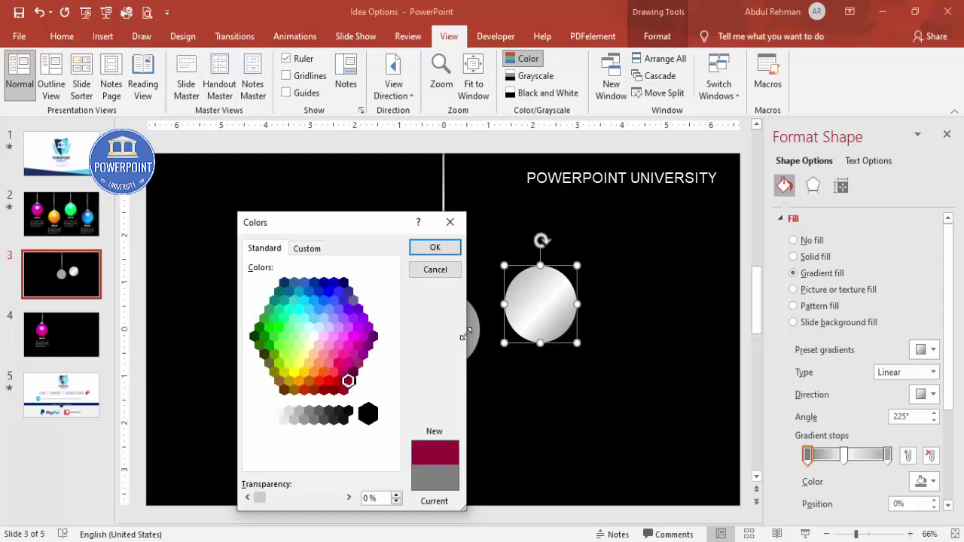
left_click(436, 247)
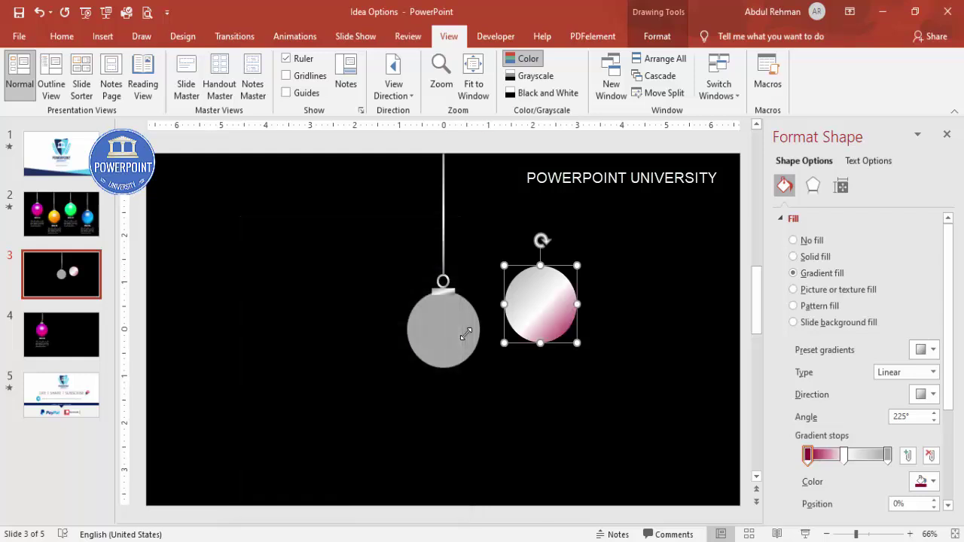
- Recolour the circle's middle gradient stop with a magenta from the standard colour palette
double_click(844, 455)
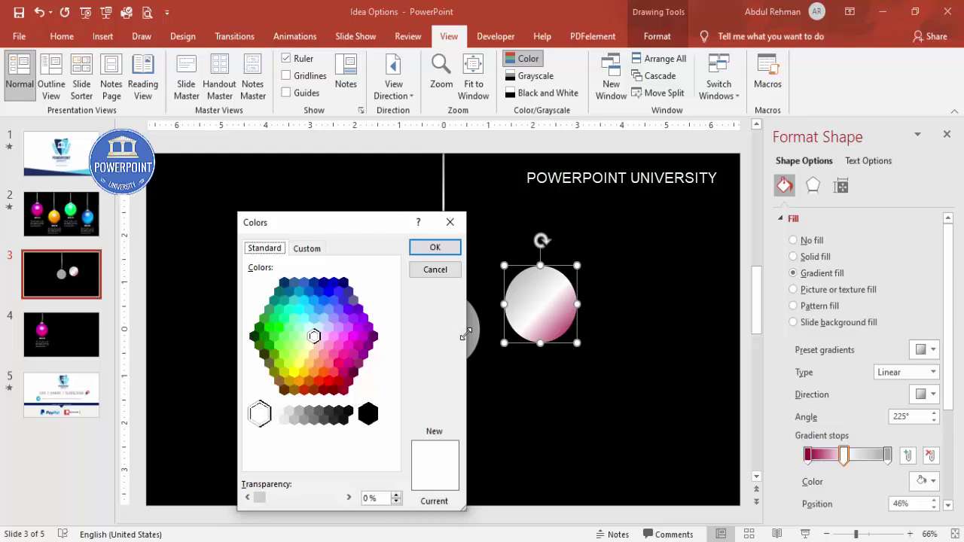
left_click(348, 363)
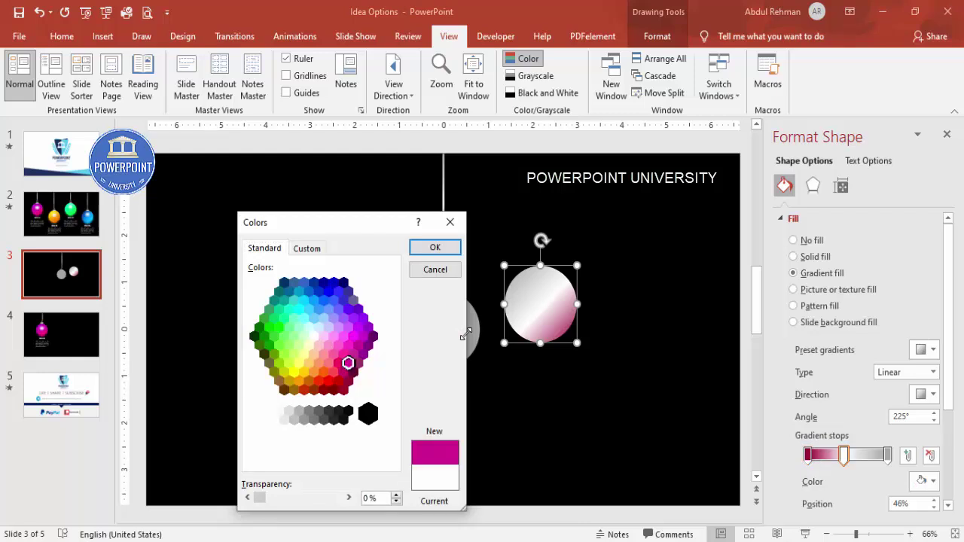
left_click(434, 247)
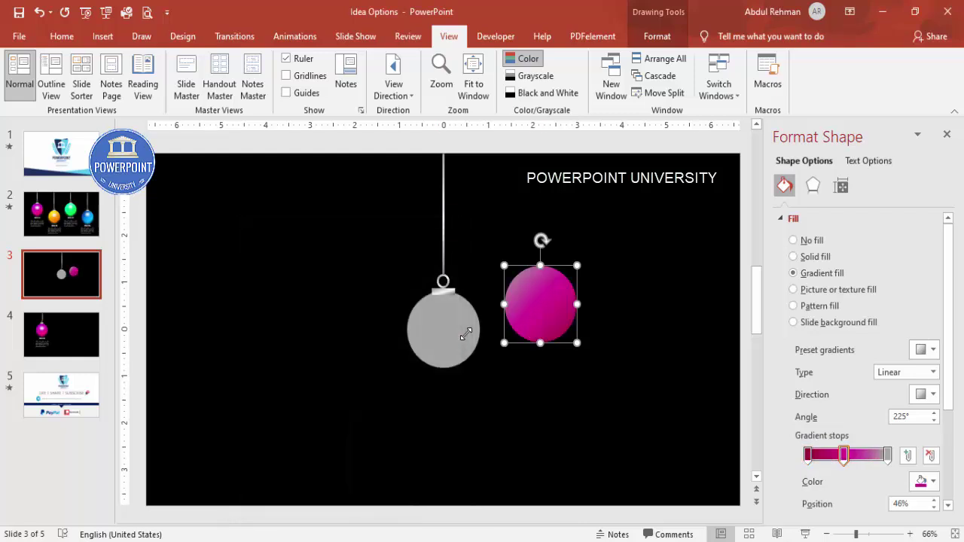
- Recolour the circle's last gradient stop with a bright pink from the standard colour palette
left_click(888, 454)
left_click(923, 481)
left_click(882, 449)
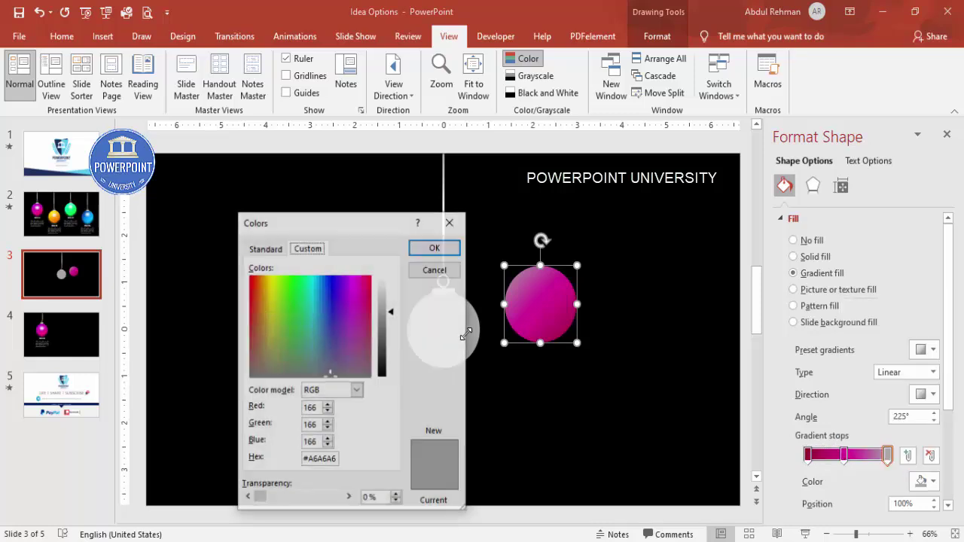
left_click(264, 248)
left_click(344, 354)
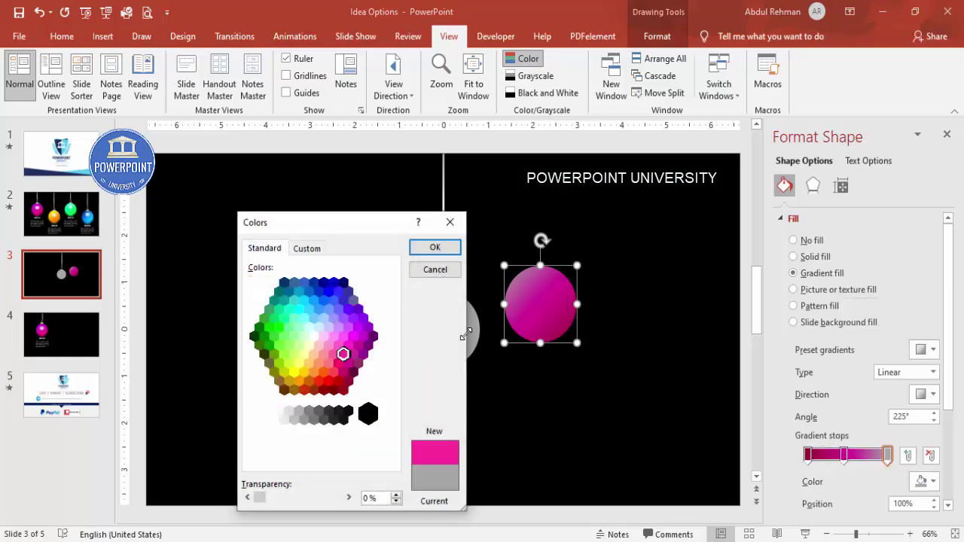
left_click(435, 247)
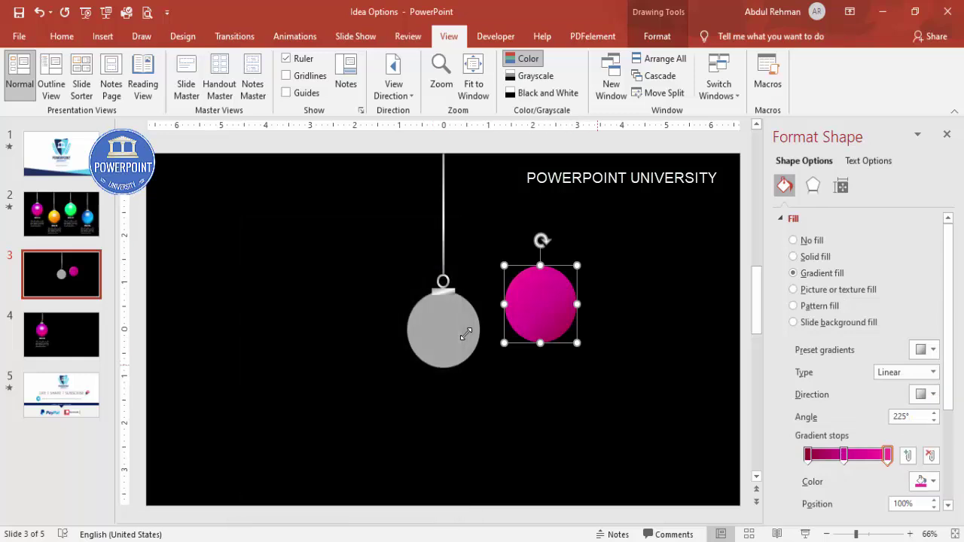
- Shift the circle's first gradient stop to 15%, pull the last stop inward, and deselect the circle
left_click(602, 367)
left_click(533, 299)
left_click_drag(807, 455, 874, 456)
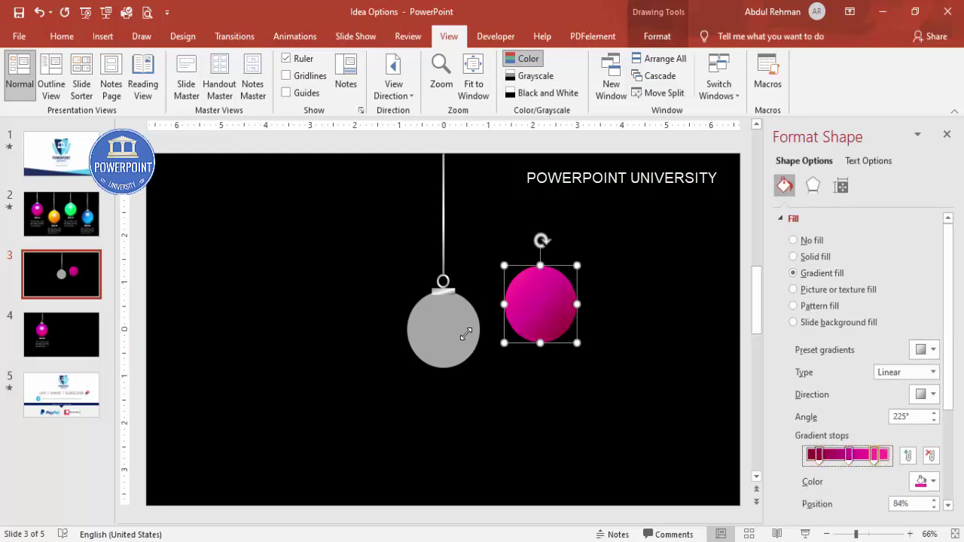
key("Escape")
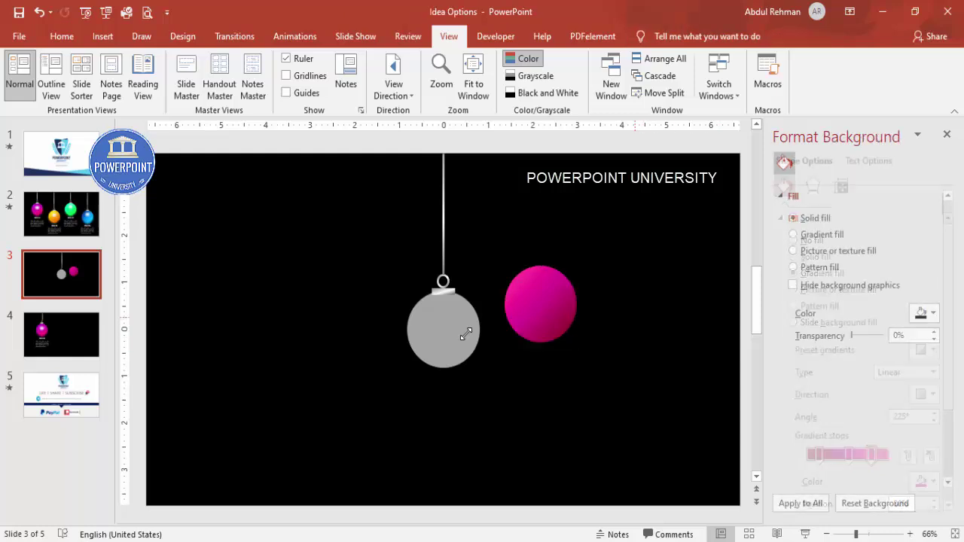
- Duplicate the pink circle, place the copy below and to its right, and enlarge it to about 2.47" in diameter
left_click(540, 304)
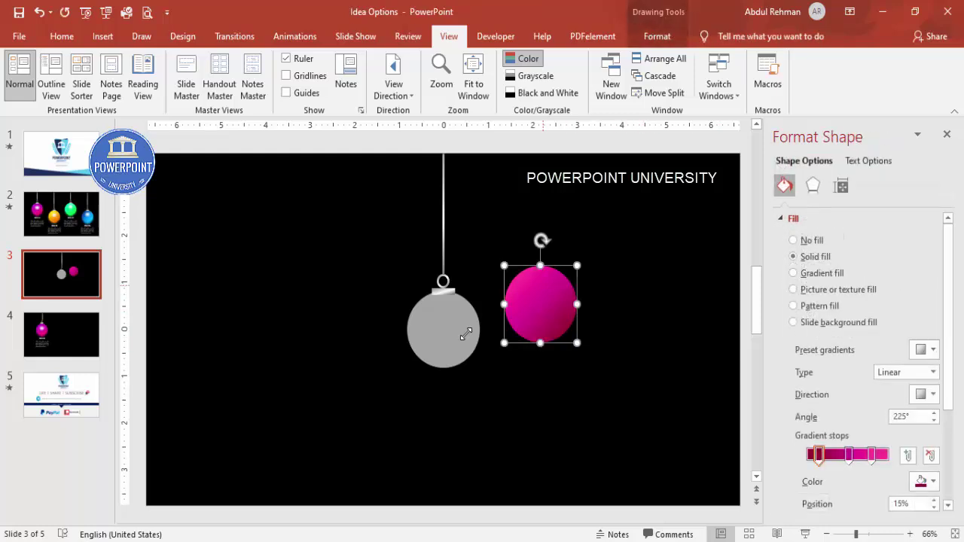
key("ctrl+d")
left_click_drag(545, 299, 629, 341)
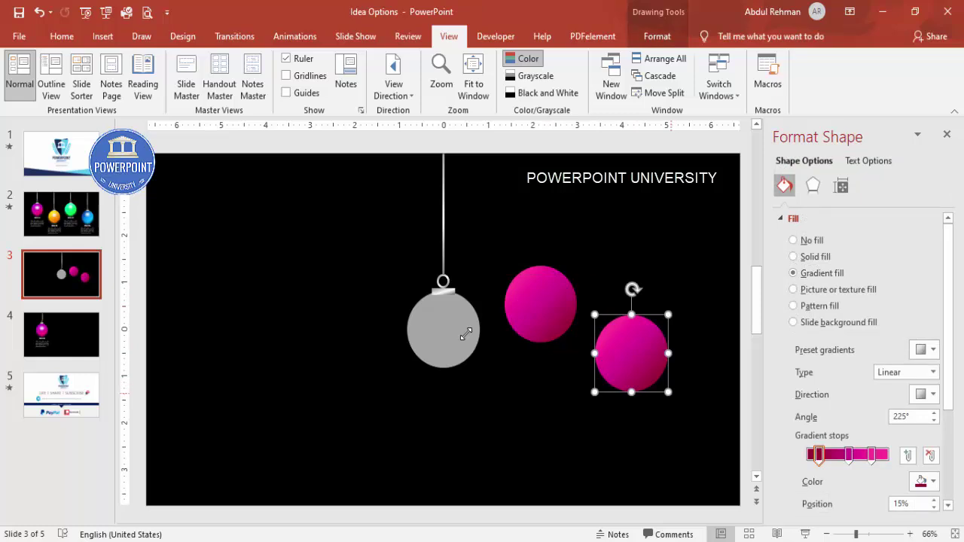
left_click_drag(668, 392, 705, 431)
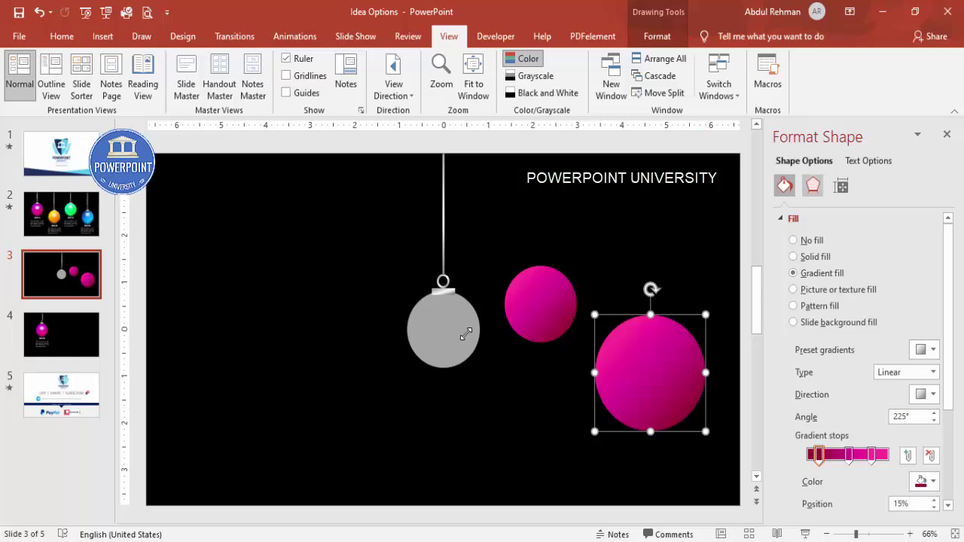
- Apply 28 pt soft edges to the enlarged pink copy and deselect it
left_click(813, 185)
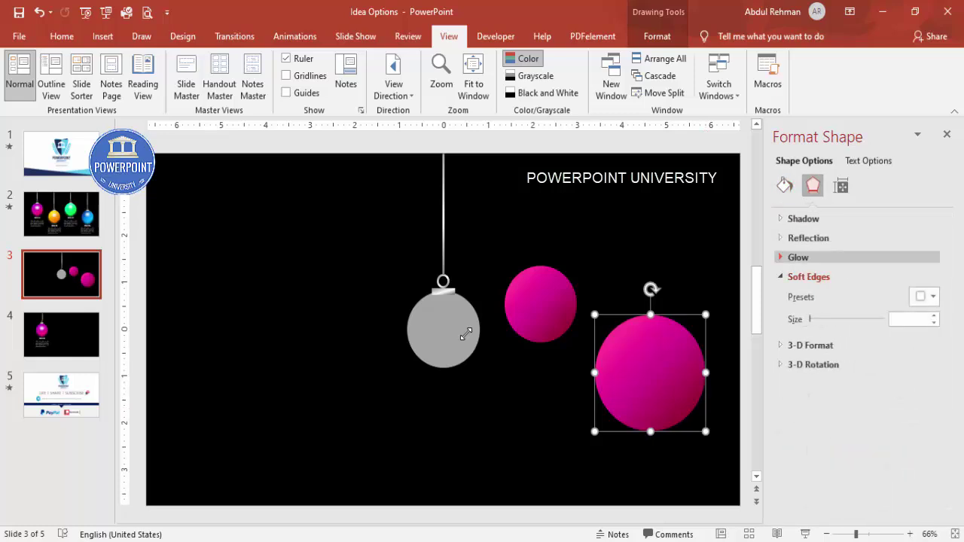
left_click(909, 320)
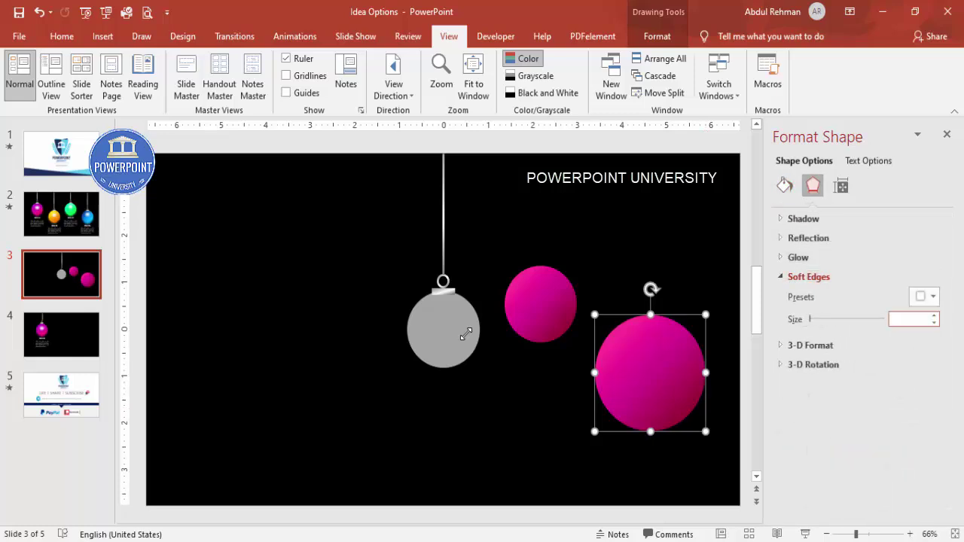
type("28")
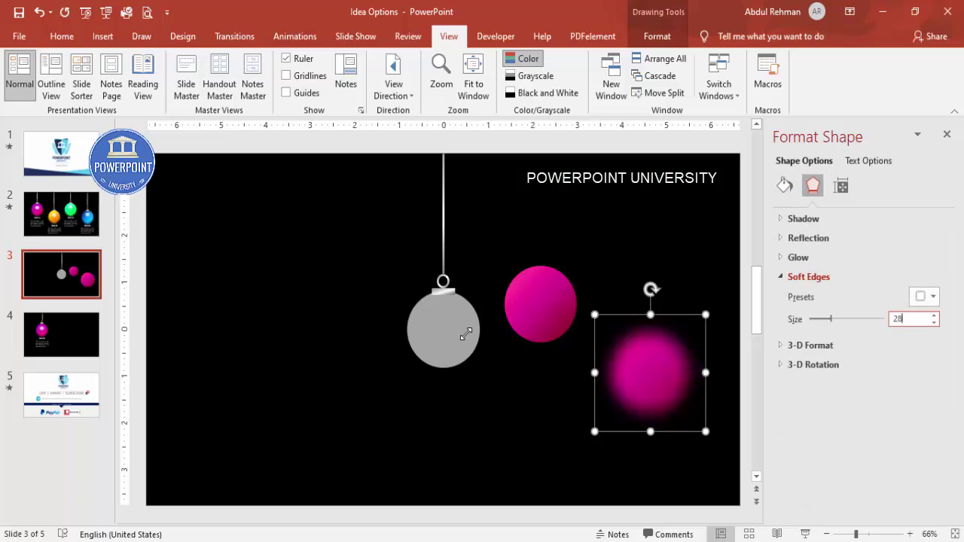
left_click(678, 256)
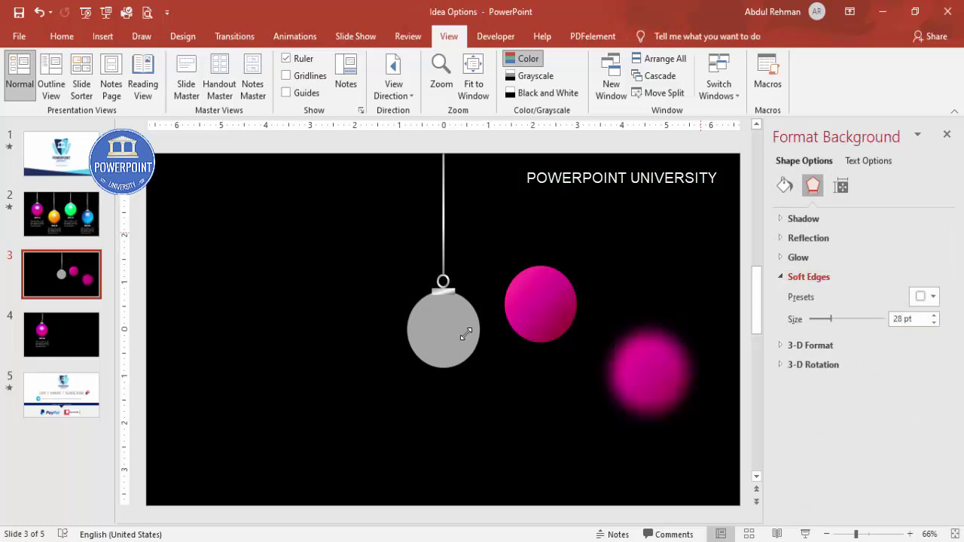
- Move the blurred copy onto the smaller pink circle and send it to the back as a glow
left_click(666, 371)
left_click_drag(666, 371, 560, 321)
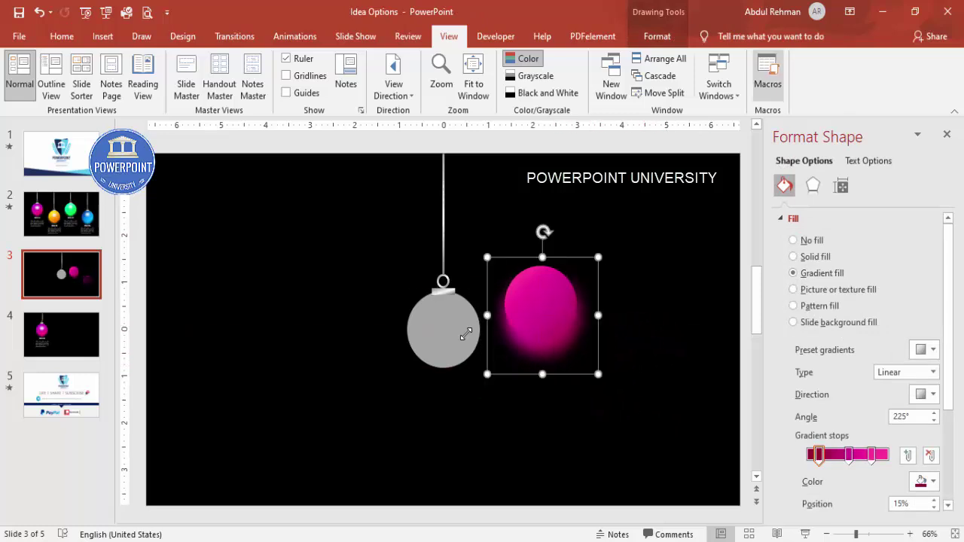
left_click(657, 36)
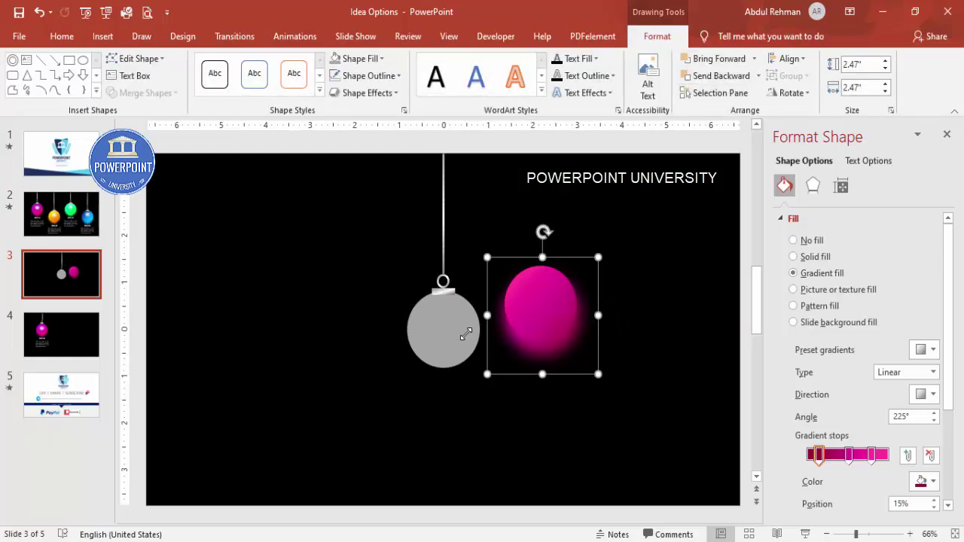
left_click(758, 76)
key("Down")
key("Down")
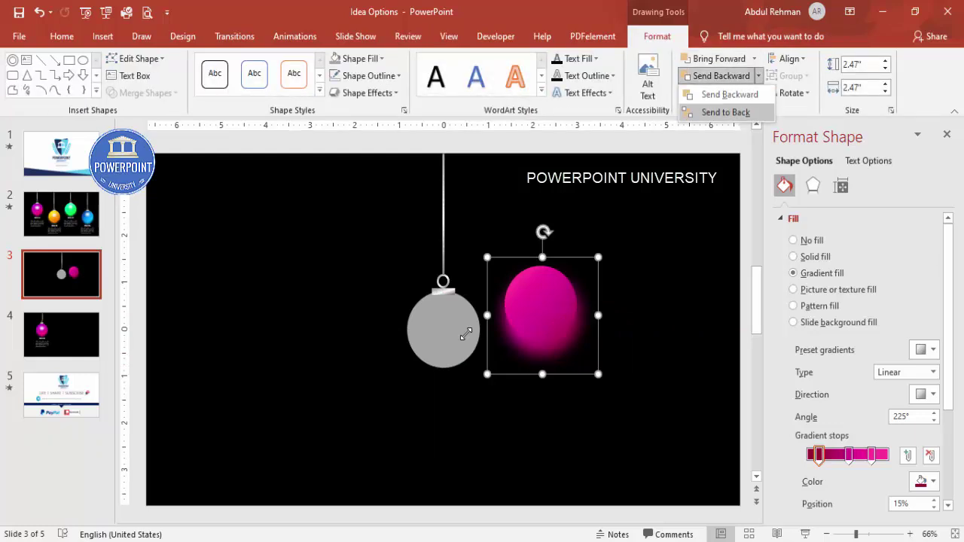
key("Return")
- Shift the glow slightly up and left so it is centred horizontally behind the pink ball, and deselect it
left_click_drag(543, 354, 540, 352)
key("ctrl+z")
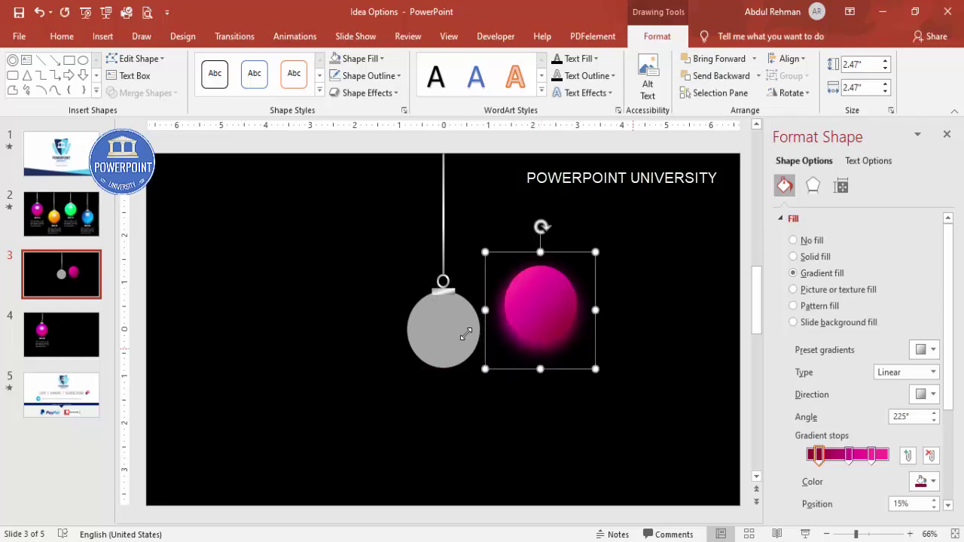
left_click(605, 262)
- Draw an oval about 1.21" wide and 0.8" high on the upper part of the pink ball and remove its outline
left_click(102, 36)
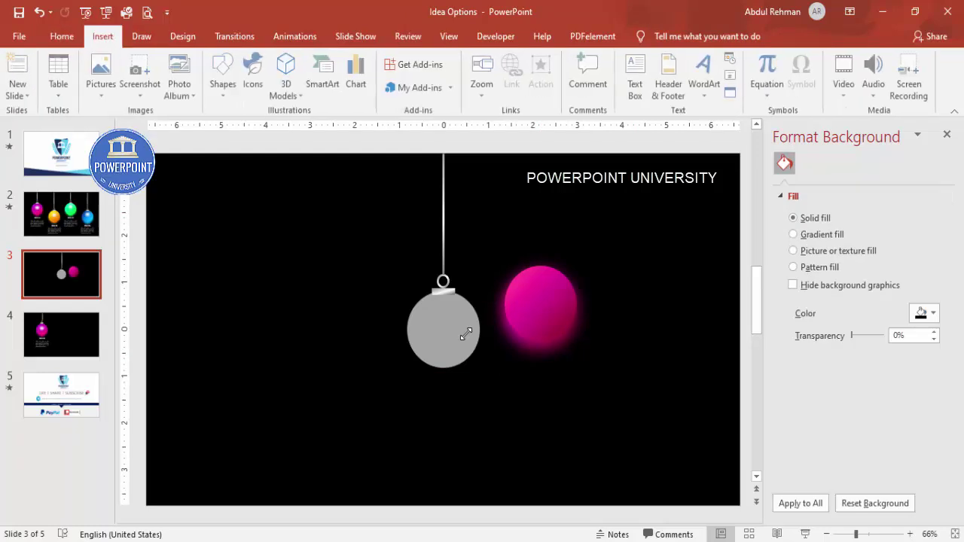
left_click(225, 76)
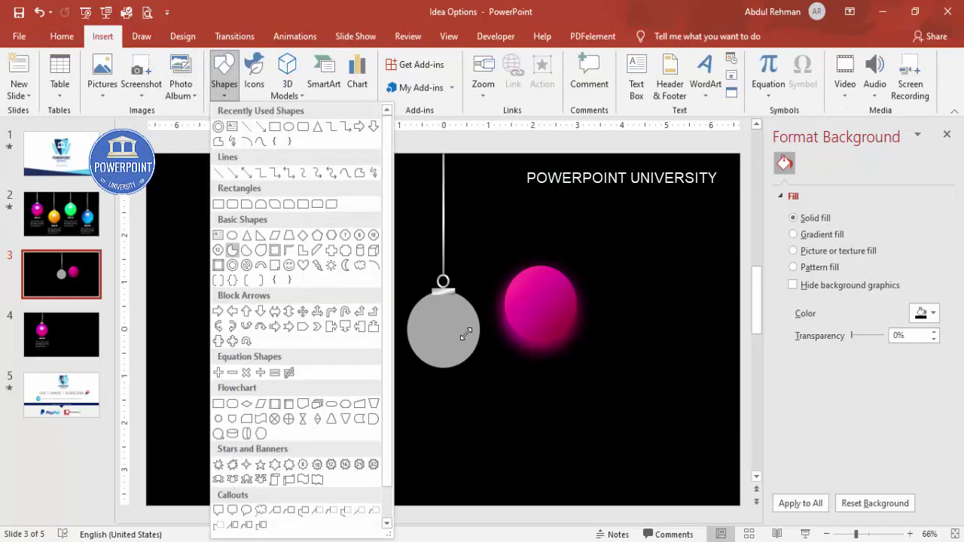
key("Up")
key("Return")
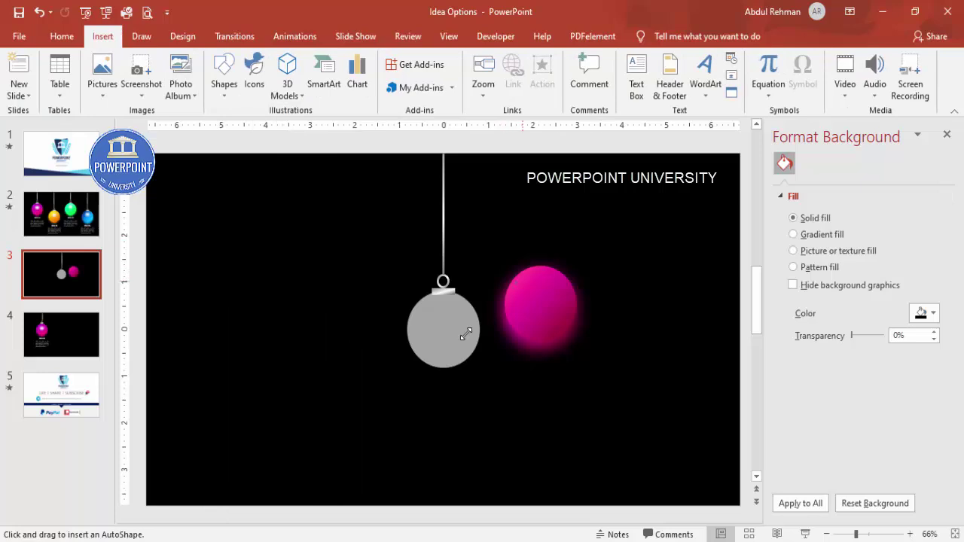
left_click_drag(514, 281, 568, 320)
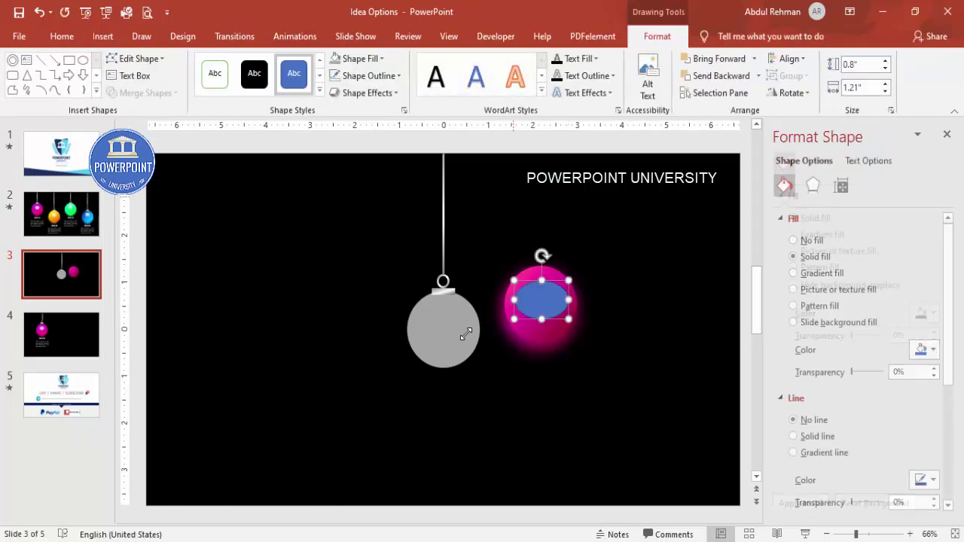
left_click(369, 76)
left_click(368, 236)
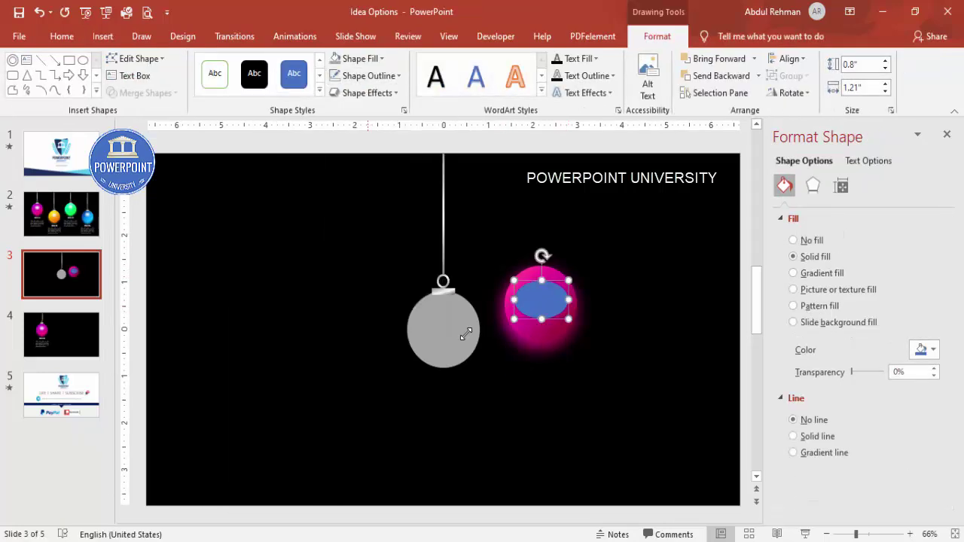
- Fill the new oval on the pink ball with white
key("alt+j")
key("d")
key("s")
key("f")
key("Down")
key("Return")
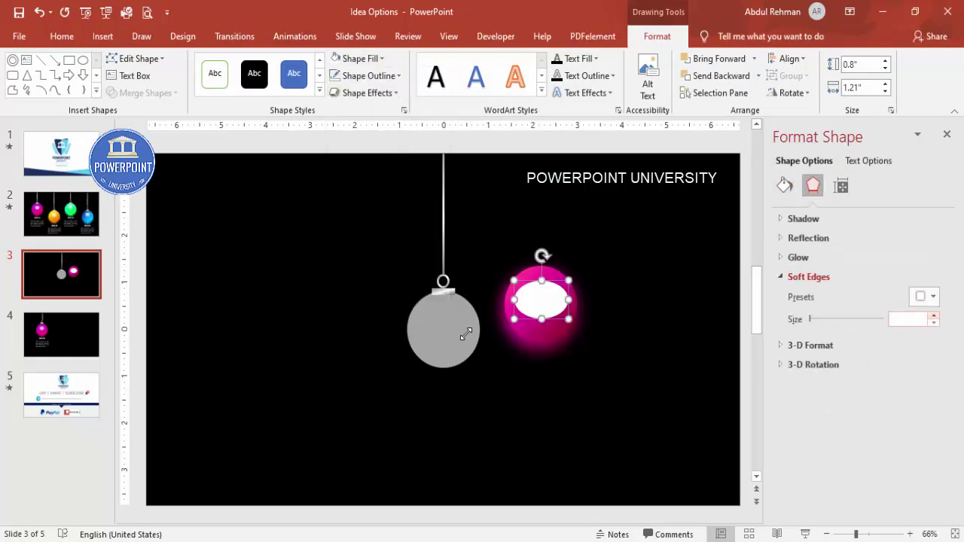
- Set the white oval's soft edges to 18 pt to turn it into a blurred highlight
left_click(934, 316)
key("Up")
key("Up")
key("Up")
key("Up")
key("Up")
key("Up")
key("Up")
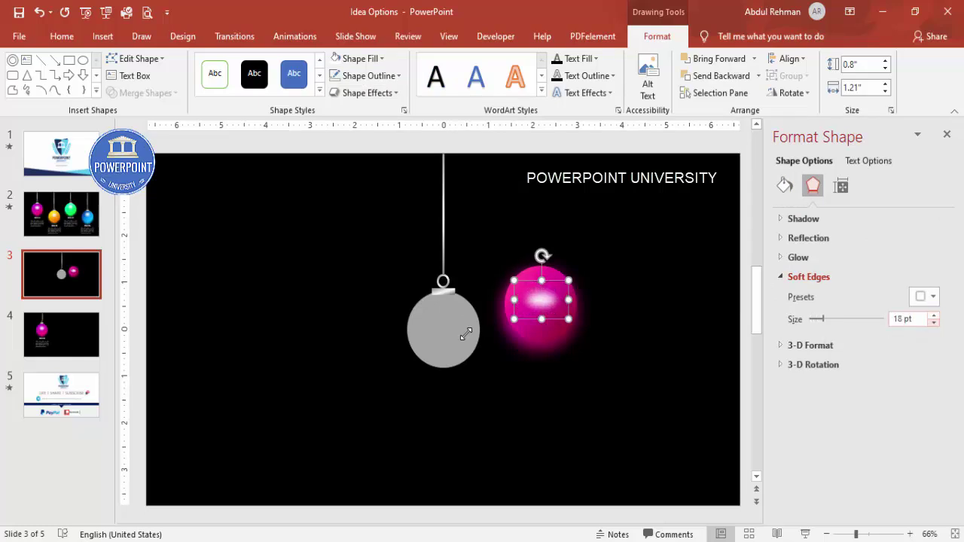
left_click(934, 323)
left_click(934, 316)
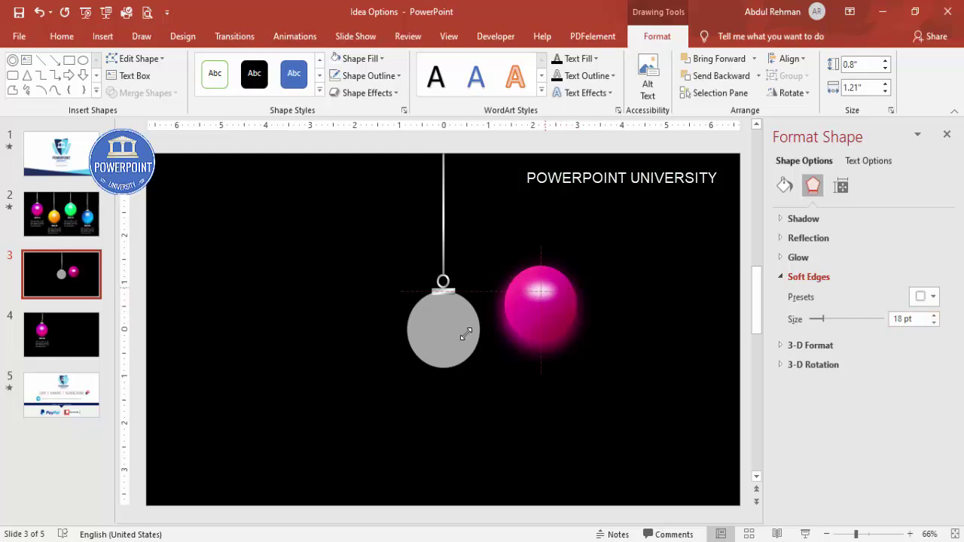
- Move the highlight up near the top of the pink ball and group it with the ball and its glow
key("Up")
key("Up")
left_click_drag(639, 220, 483, 403)
key("ctrl+g")
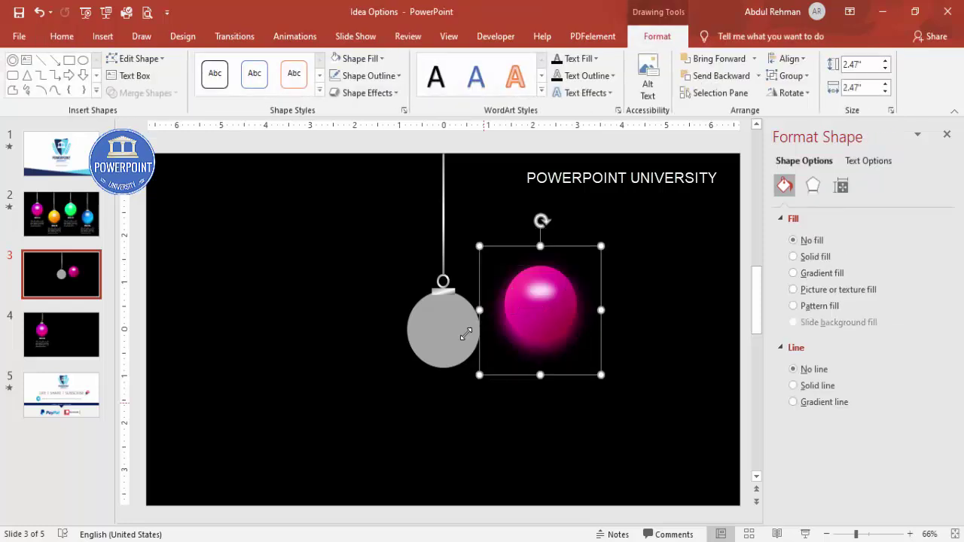
- Place the grouped pink ball over the grey hanging circle, with its top just below the metallic cap
left_click_drag(552, 303, 467, 334)
scroll(466, 333, "up", 7, "ctrl")
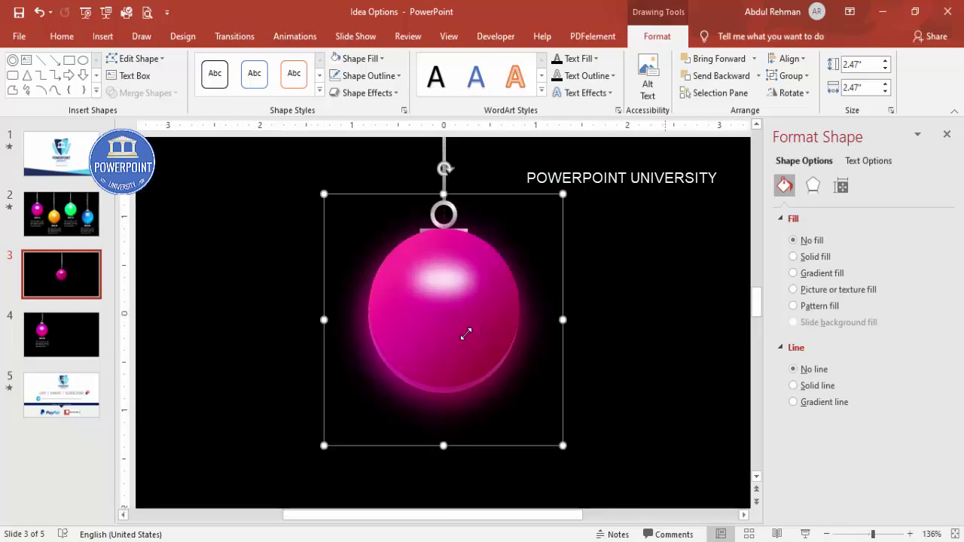
key("ctrl+z")
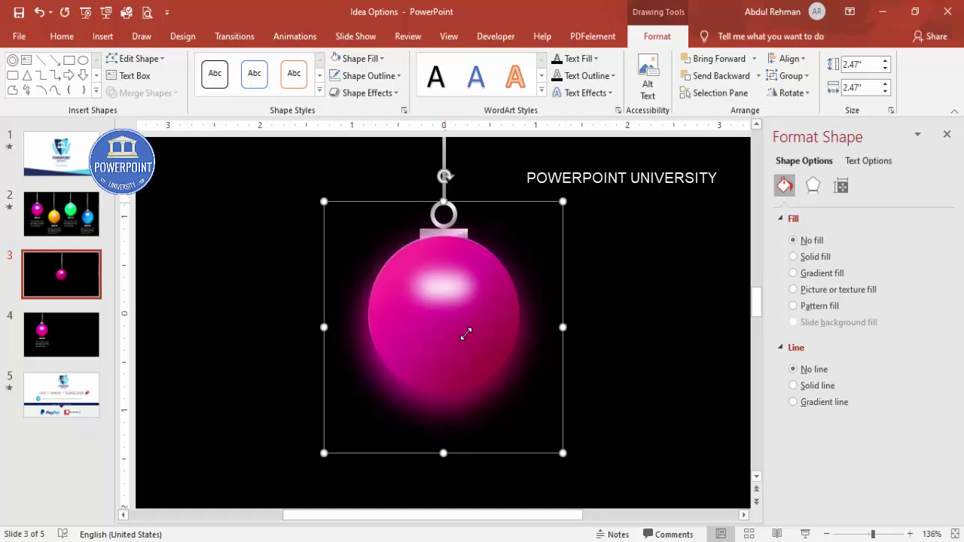
- Group the string, ring and metallic cap above the pink ball into one hanger object
key("Tab")
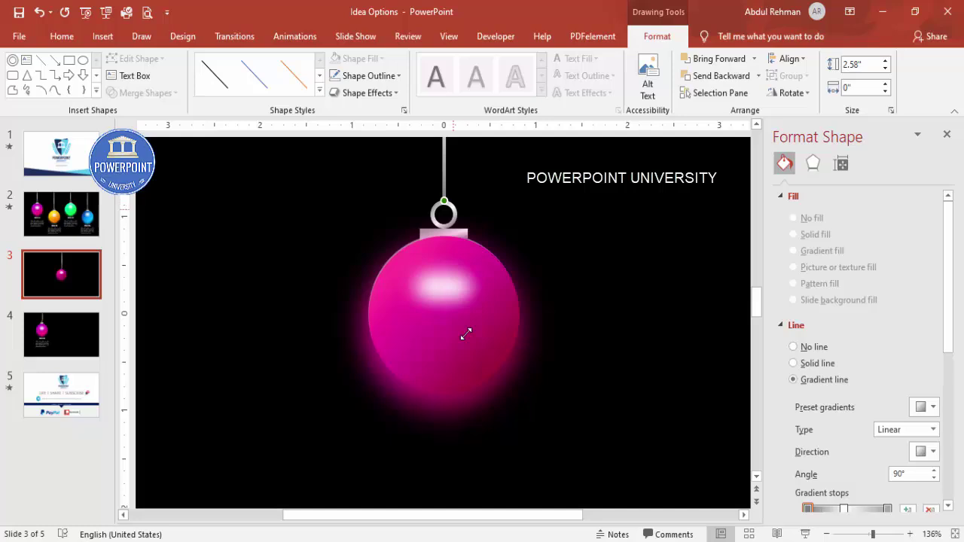
key("Tab")
key("Escape")
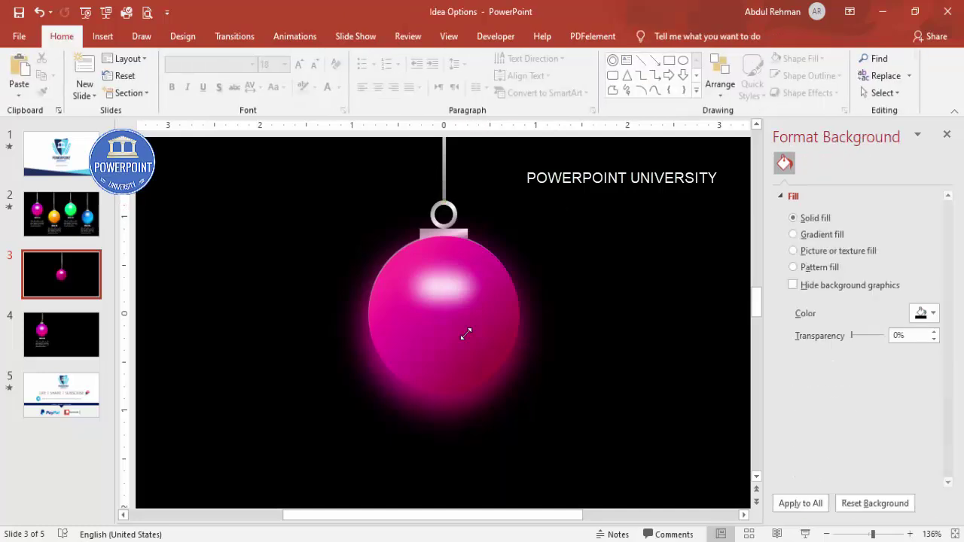
scroll(466, 333, "down", 8)
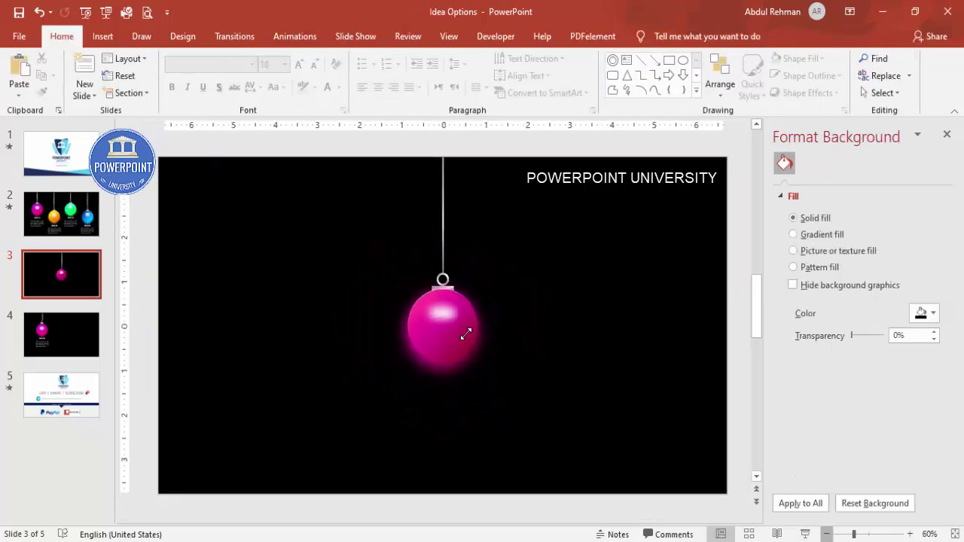
scroll(466, 334, "down", 1)
left_click_drag(358, 168, 511, 311)
key("ctrl+g")
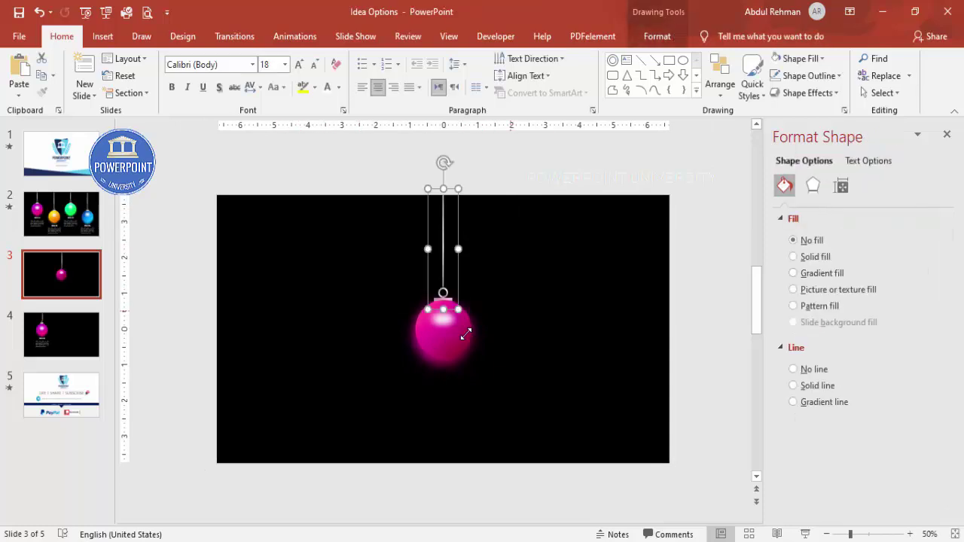
- Bring the grouped string, ring and cap to the front so the cap sits over the pink ball
left_click(657, 36)
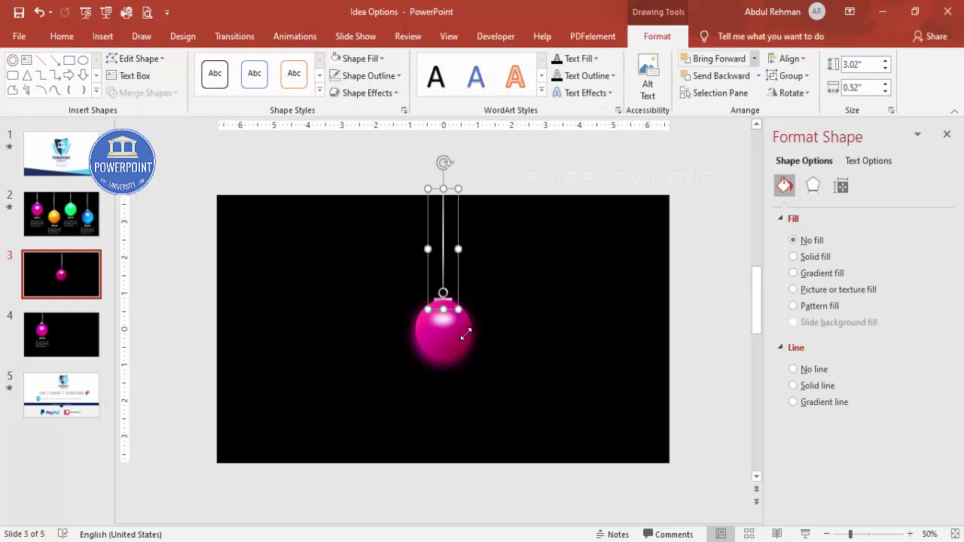
left_click(753, 59)
left_click(722, 95)
left_click(485, 343)
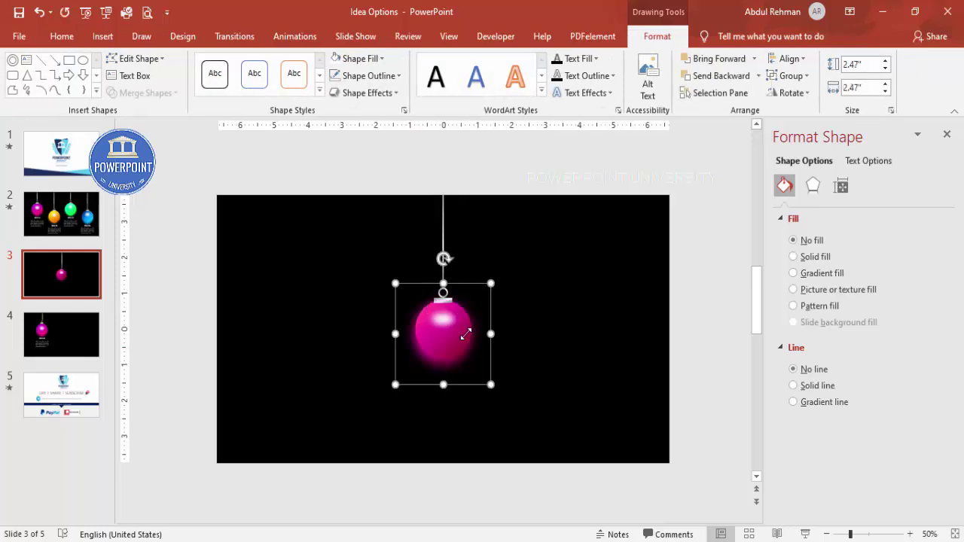
scroll(465, 334, "up", 5)
key("Escape")
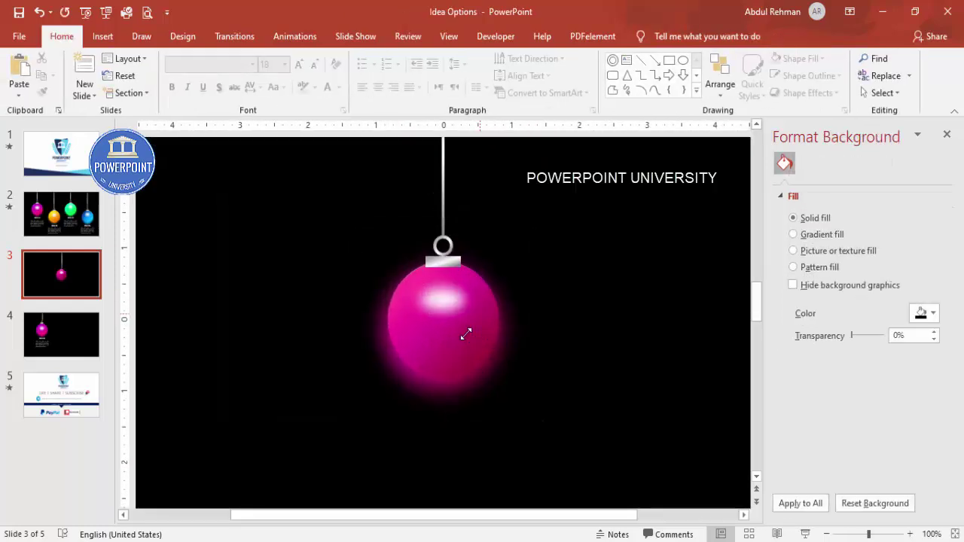
scroll(466, 334, "down", 3)
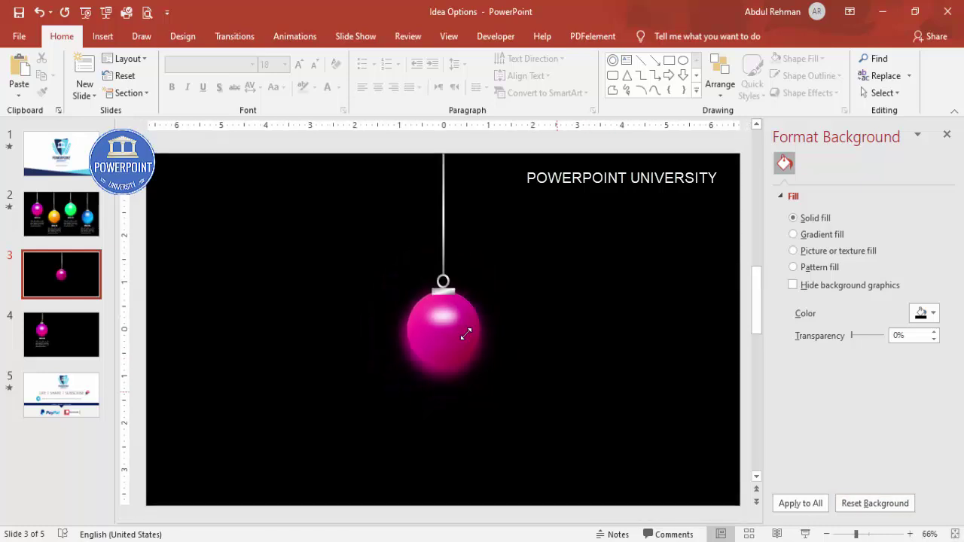
- Select the complete ornament with its hanger and move it from the slide's centre to the left part of the slide
key("ctrl+a")
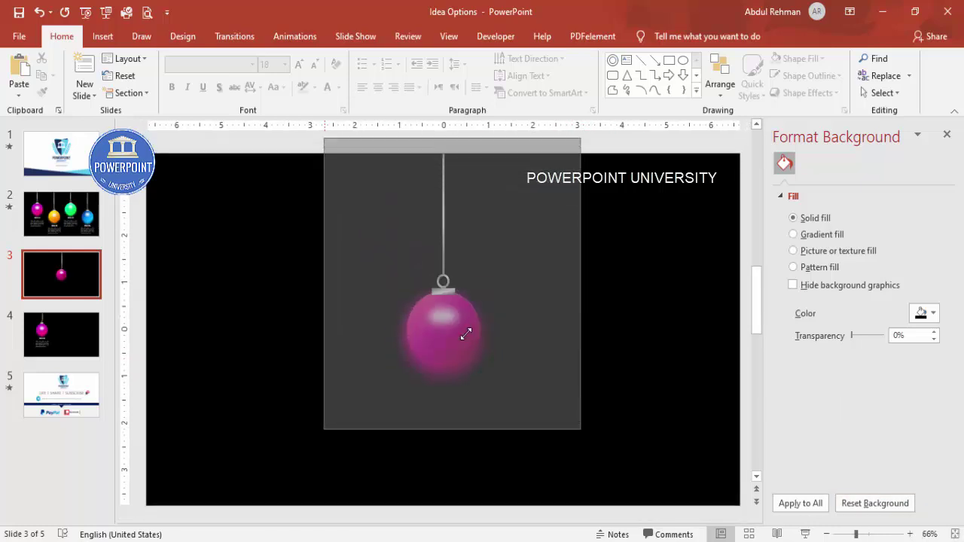
key("Left")
key("Left")
key("Left")
key("Left")
key("Left")
key("Left")
key("Left")
key("Left")
key("Left")
key("Left")
key("Left")
key("Left")
key("Left")
key("Left")
key("Left")
key("Left")
key("Left")
key("Left")
key("Left")
key("Left")
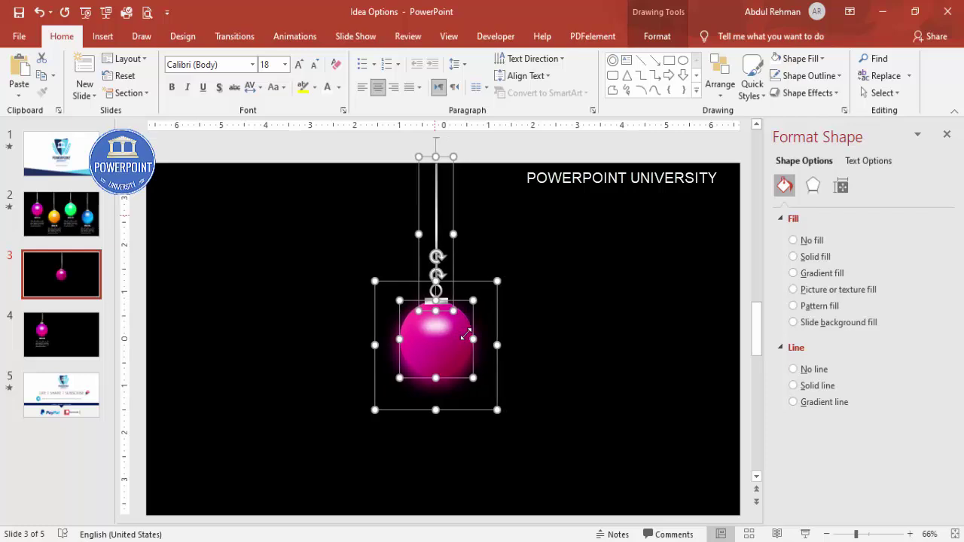
key("Left")
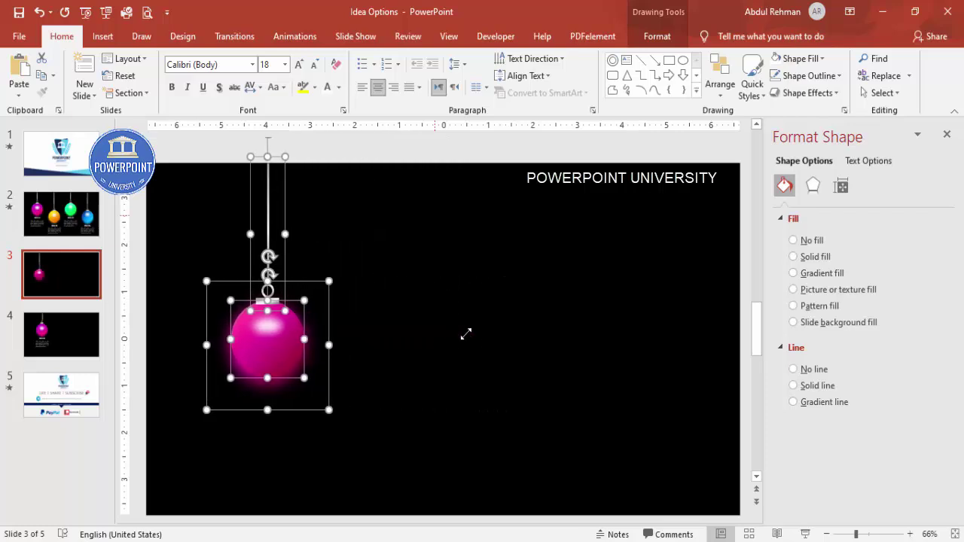
key("Left")
key("Left")
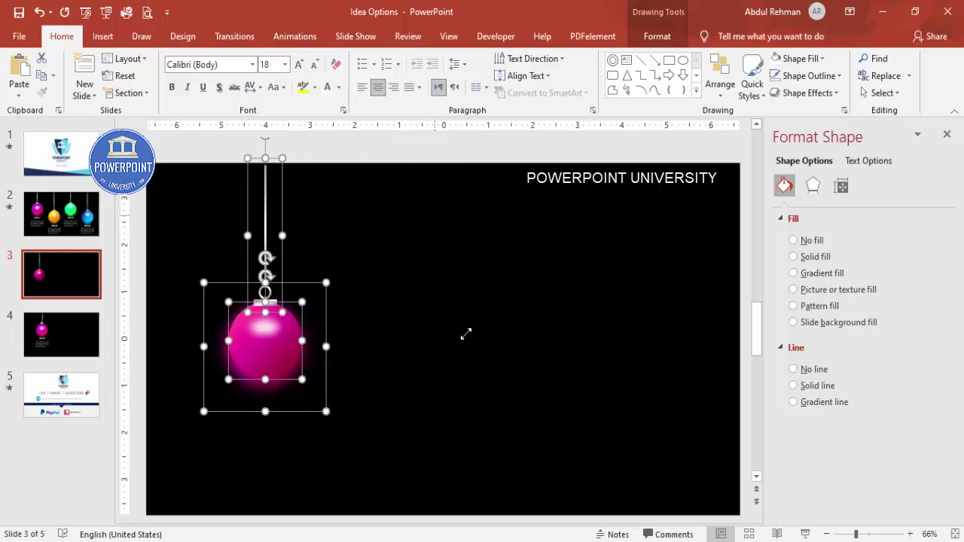
key("Left")
key("Left")
key("Left")
key("Left")
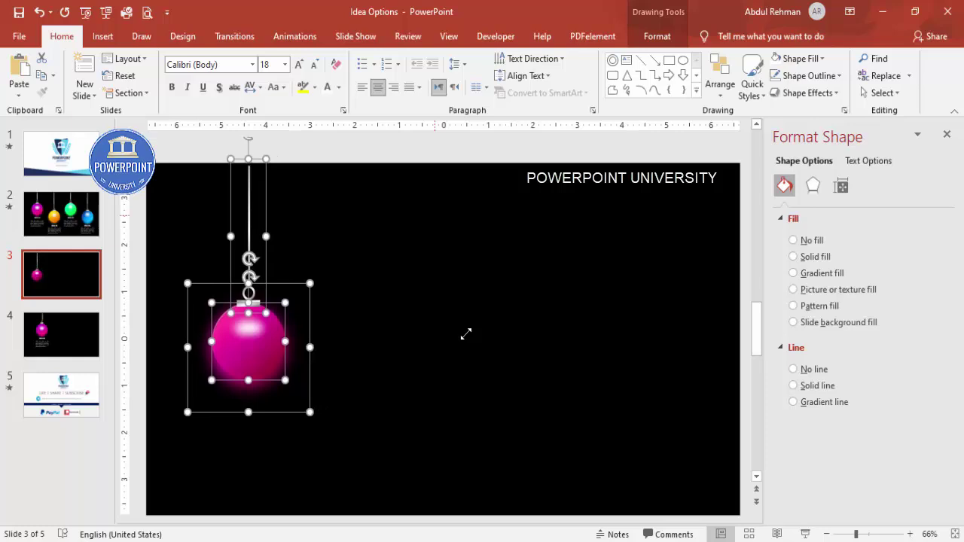
- Duplicate the ornament twice, placing one copy at the slide's centre and the other at an equal distance to its right
key("ctrl+d")
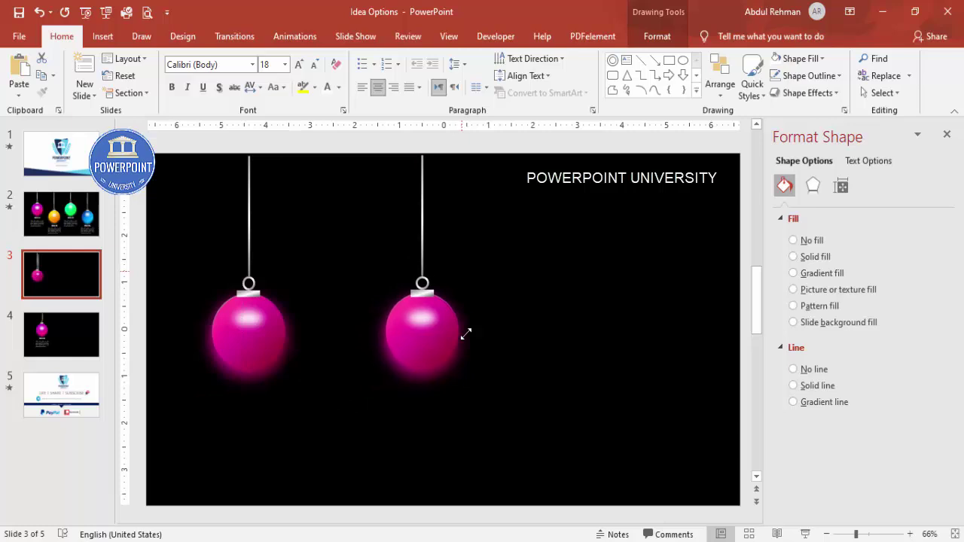
left_click_drag(461, 271, 484, 271)
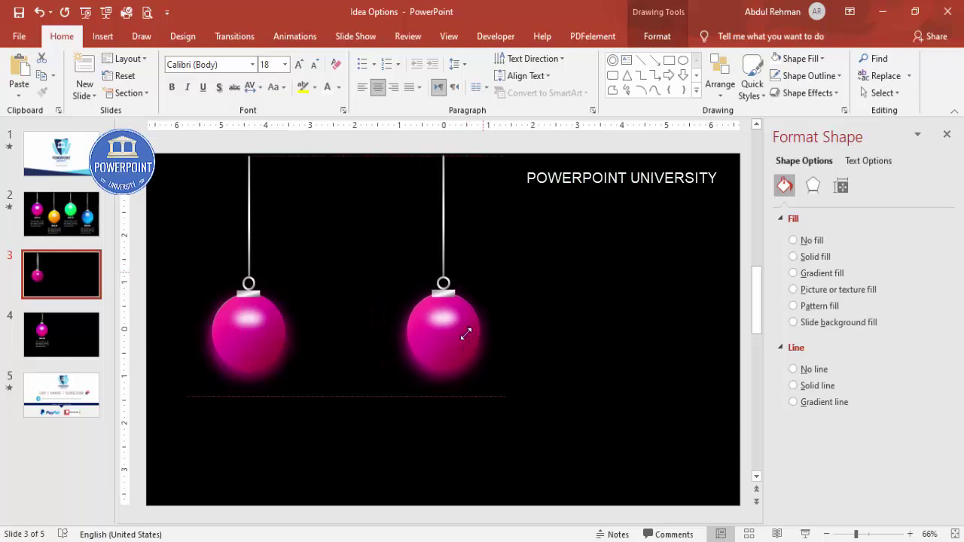
key("ctrl+d")
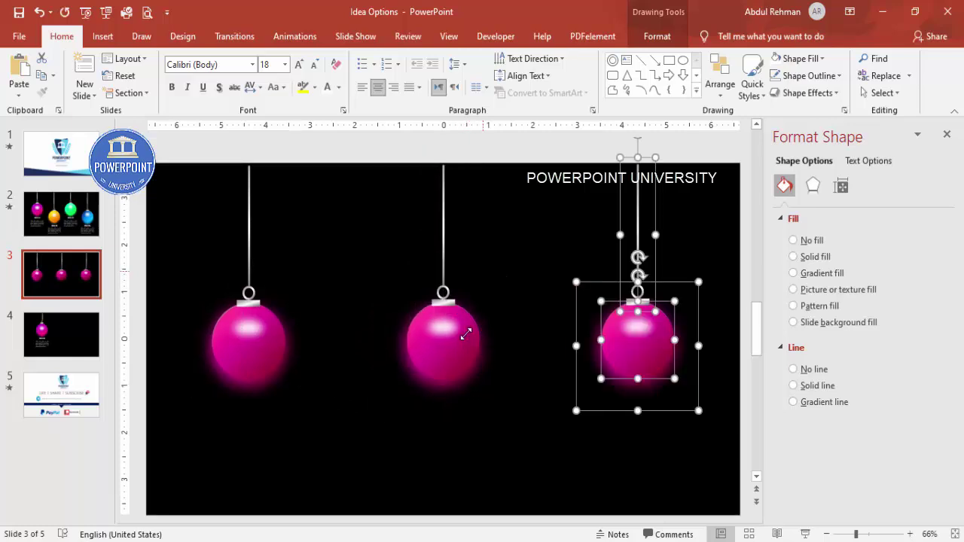
key("Escape")
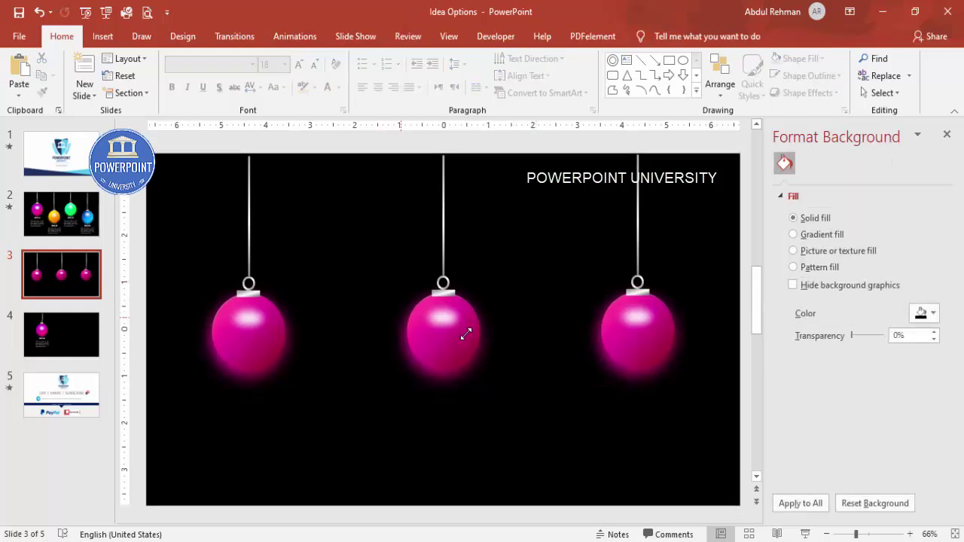
left_click(466, 333)
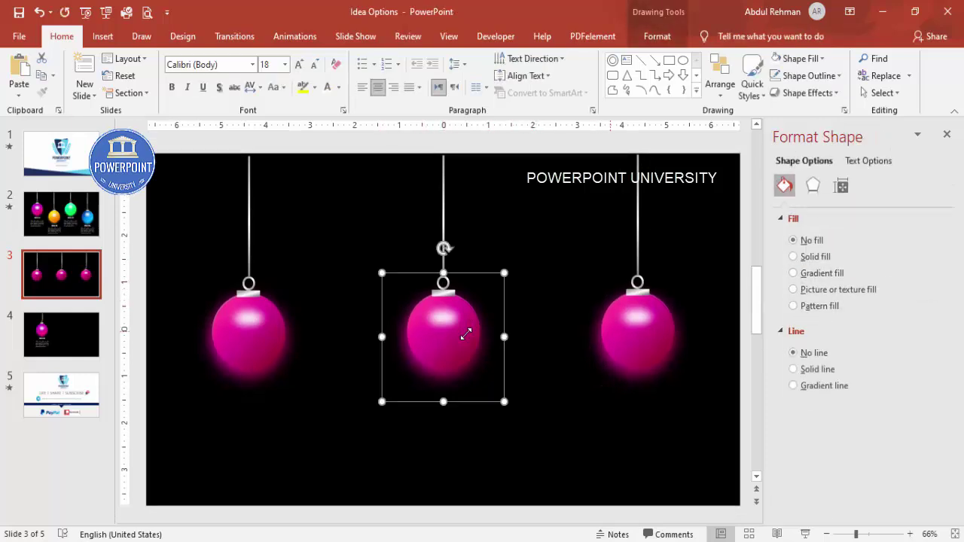
key("Escape")
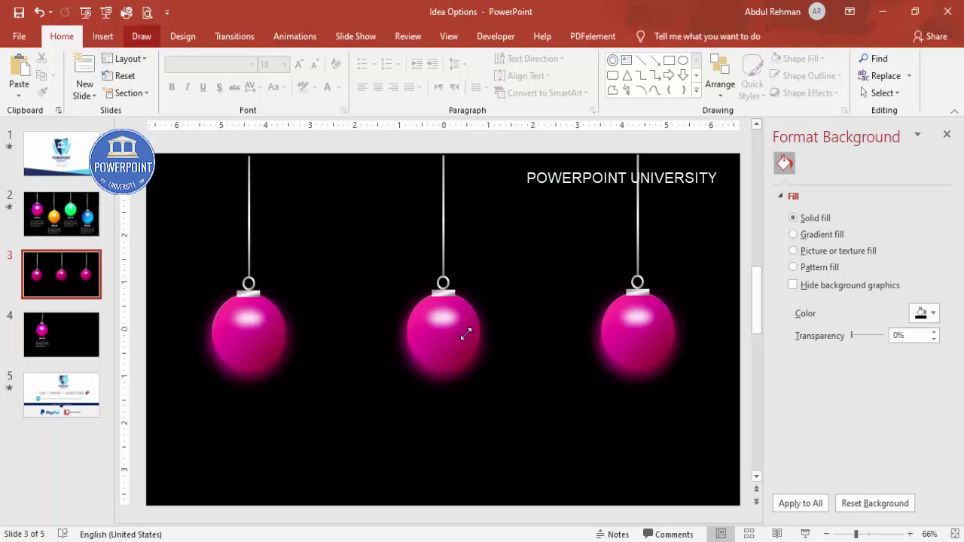
- Add a text box below the first ball reading IDEA 01, centred and bold
key("alt+n")
key("x")
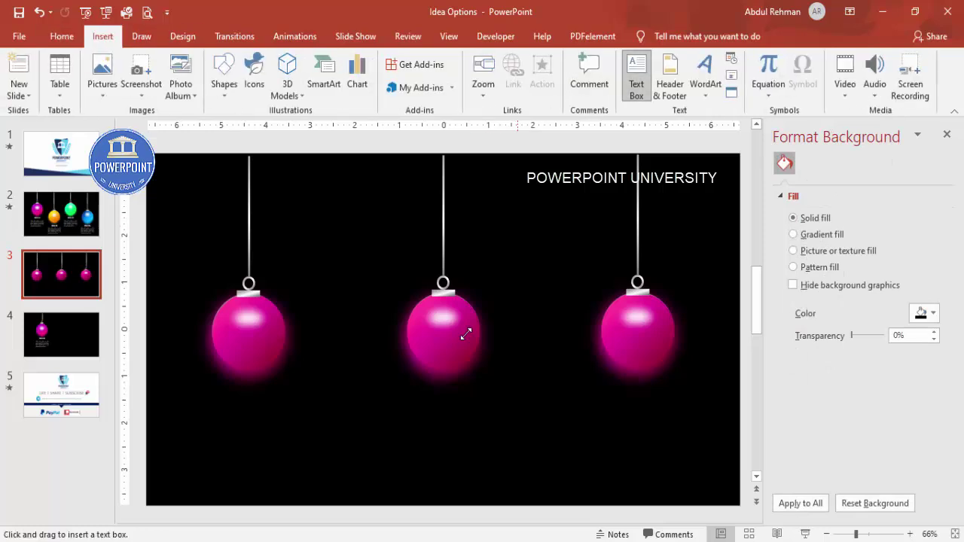
left_click_drag(235, 392, 283, 405)
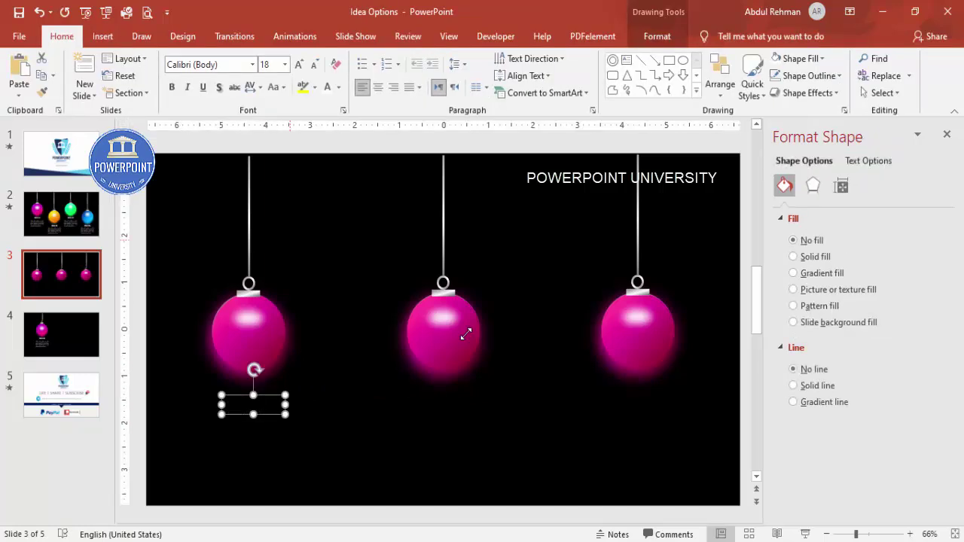
type("IDEA 01")
key("ctrl+e")
key("ctrl+b")
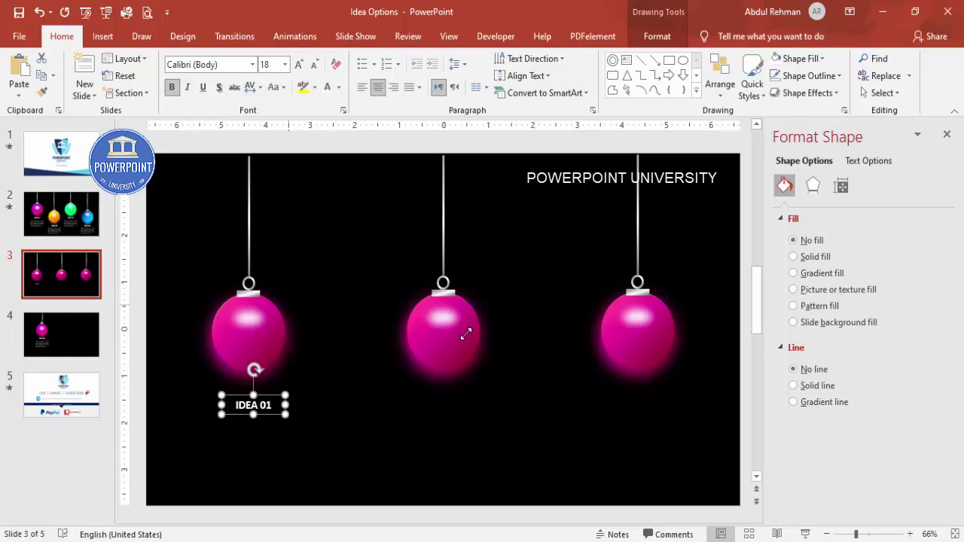
key("Escape")
- Add a text box below the IDEA 01 heading and fill it with one placeholder paragraph using =lorem(1)
key("alt+n")
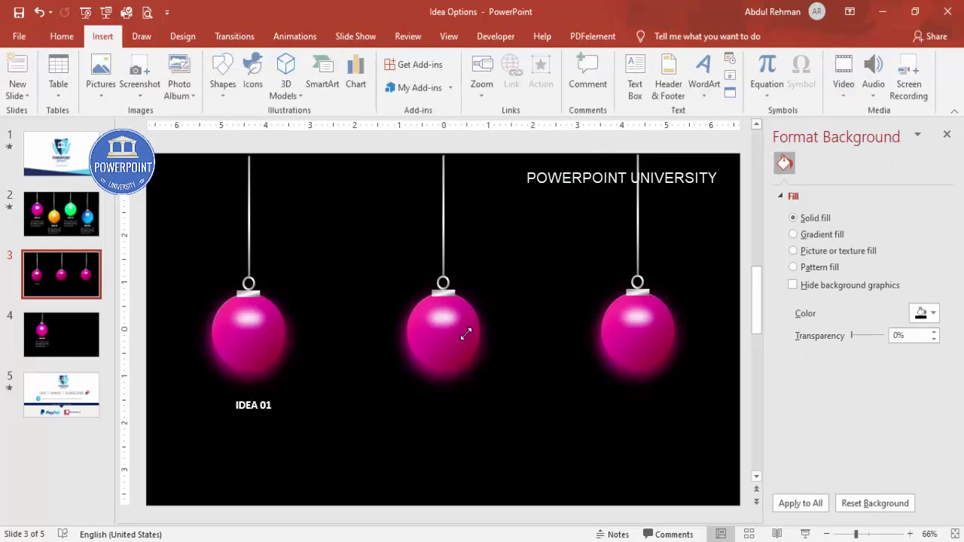
key("x")
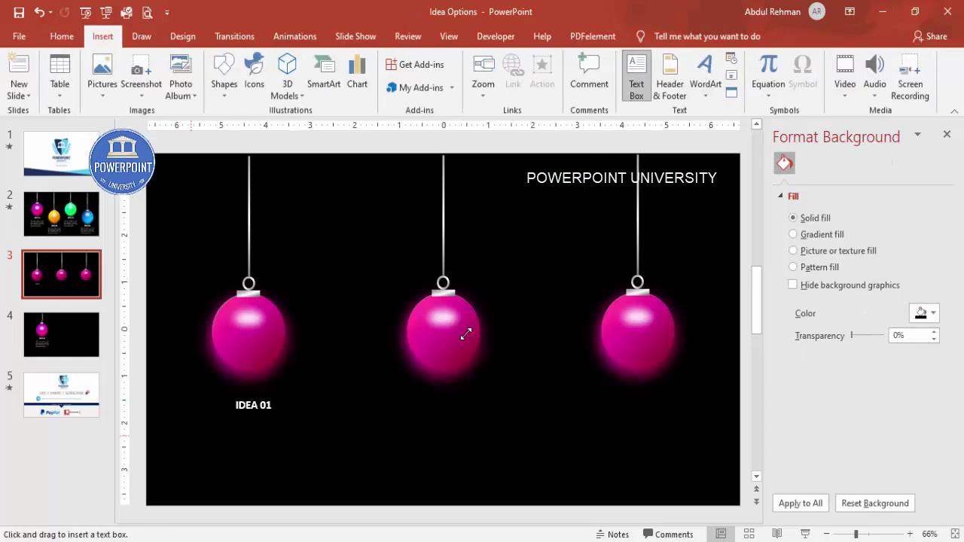
left_click_drag(193, 435, 353, 504)
type("=lo")
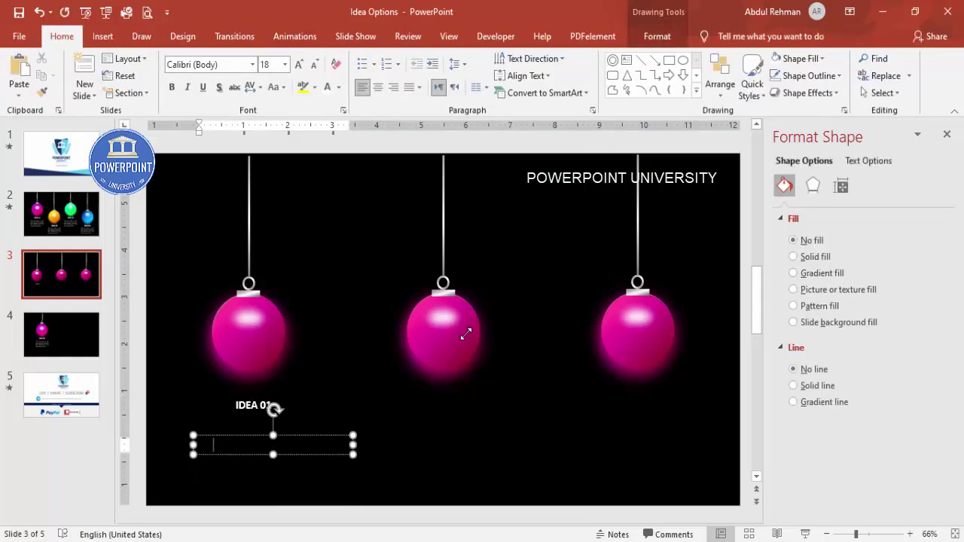
type("rem(1)")
key("Return")
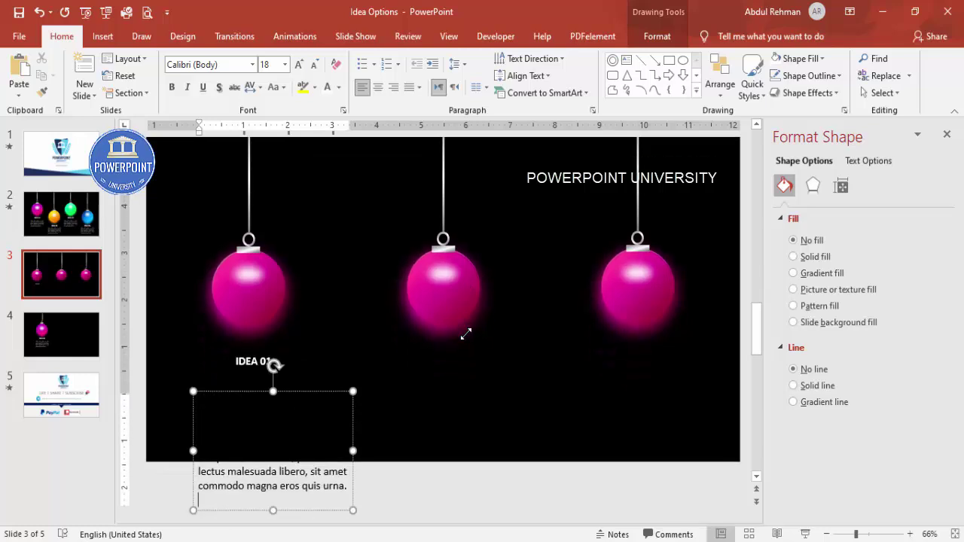
key("Escape")
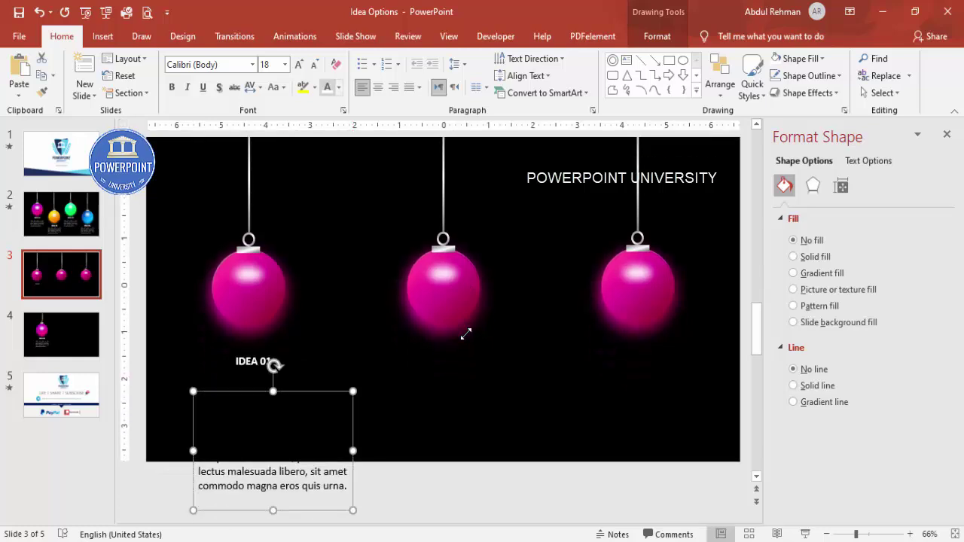
- Format the placeholder paragraph as white, justified text at 10.5 pt
left_click(327, 87)
left_click(413, 87)
key("j")
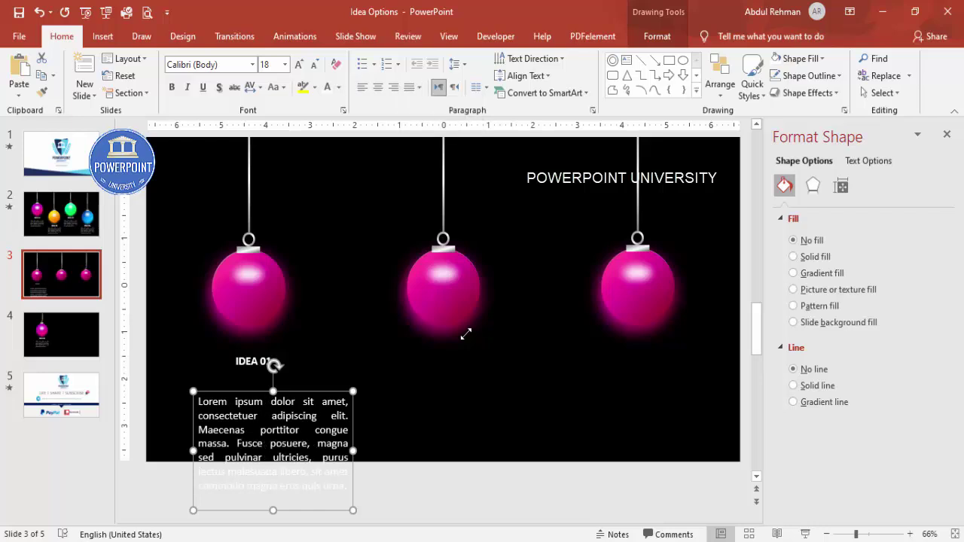
key("ctrl+bracketleft")
key("ctrl+bracketleft")
key("ctrl+bracketleft")
key("ctrl+bracketleft")
key("ctrl+bracketleft")
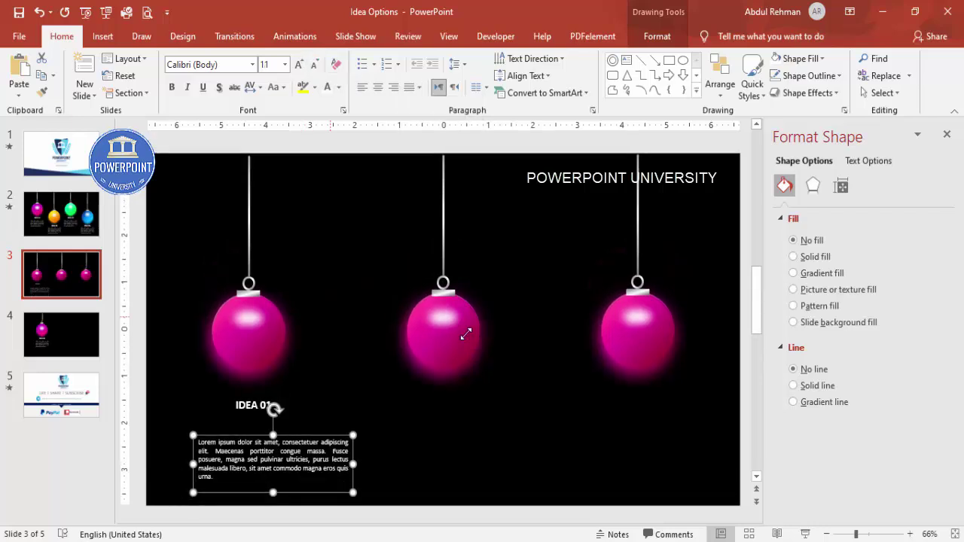
- Narrow the paragraph box, place it directly beneath the IDEA 01 heading and group the two
mouse_move(352, 458)
left_mouse_down()
mouse_move(305, 459)
mouse_move(279, 413)
left_mouse_up()
left_click(266, 402, "shift")
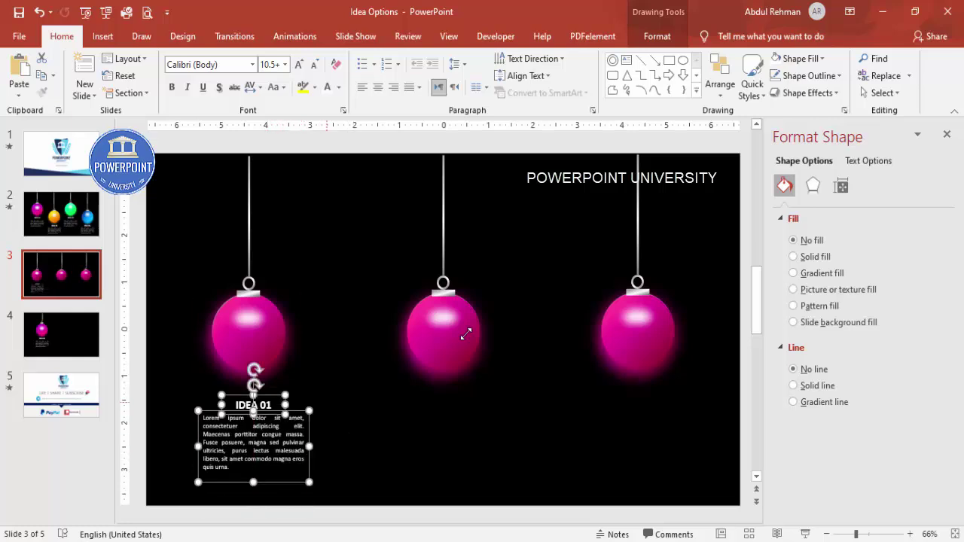
key("ctrl+g")
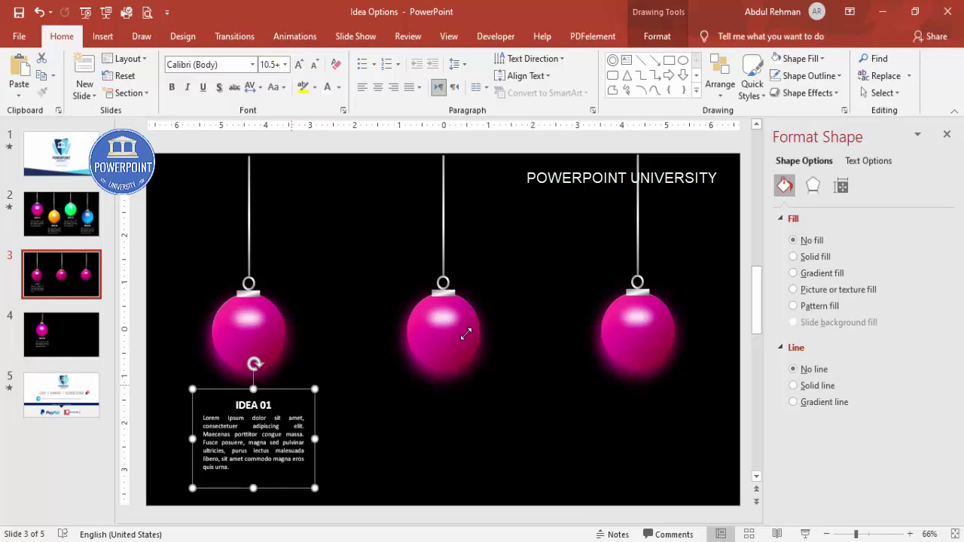
- Duplicate the heading and paragraph group twice, placing the copies below the middle and third balls
key("ctrl+d")
left_click_drag(293, 396, 468, 387)
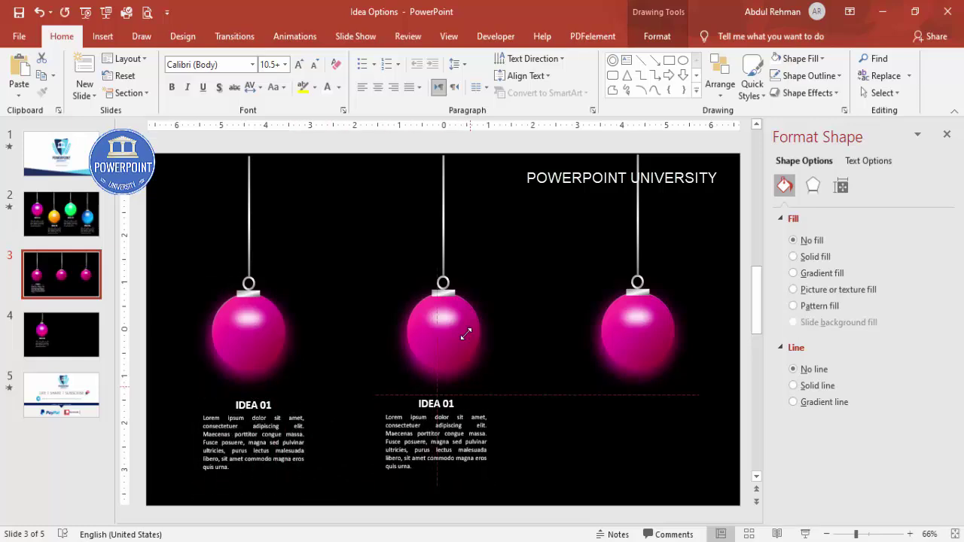
key("Right")
key("ctrl+d")
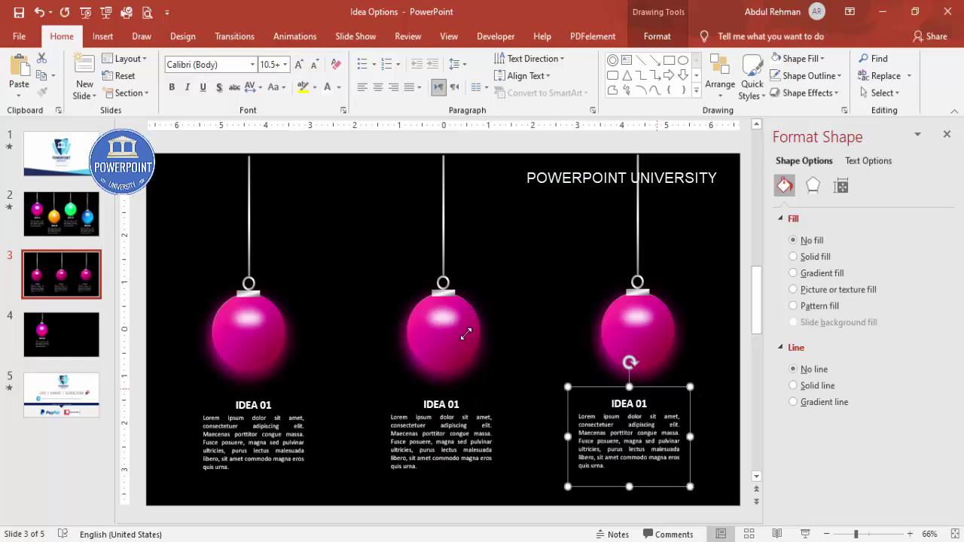
left_click(662, 387)
key("Tab")
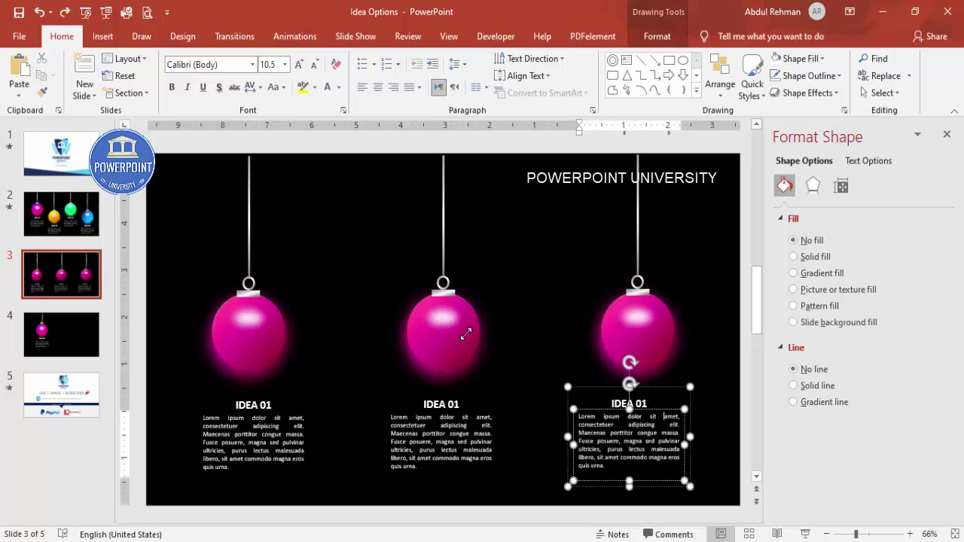
key("Right")
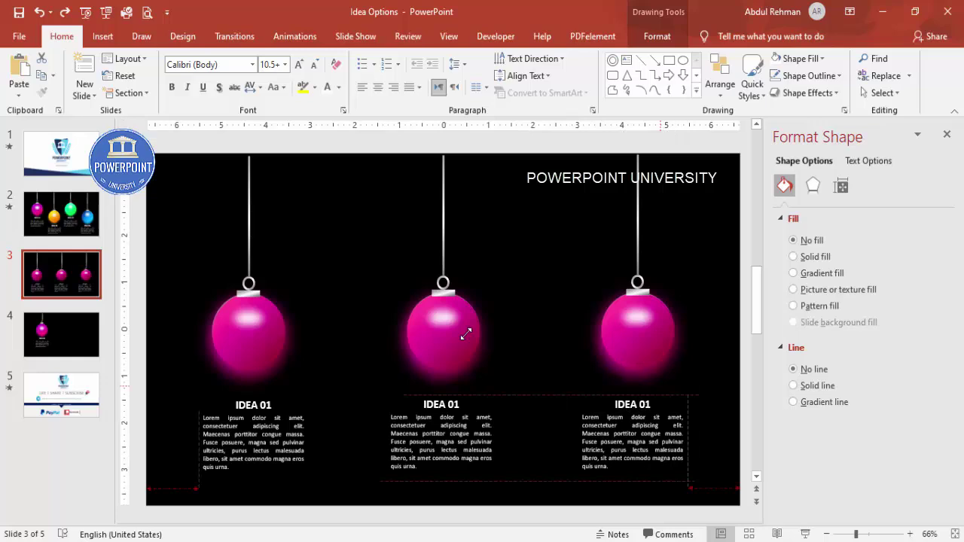
- Renumber the copied headings to IDEA 03 under the third ball and IDEA 02 under the middle ball
key("Tab")
key("Delete")
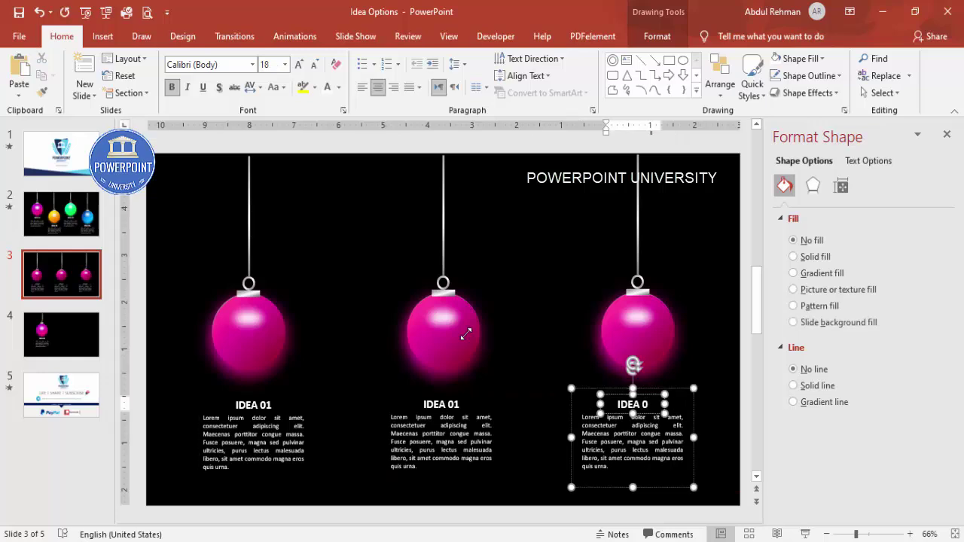
type("3")
left_click(458, 405)
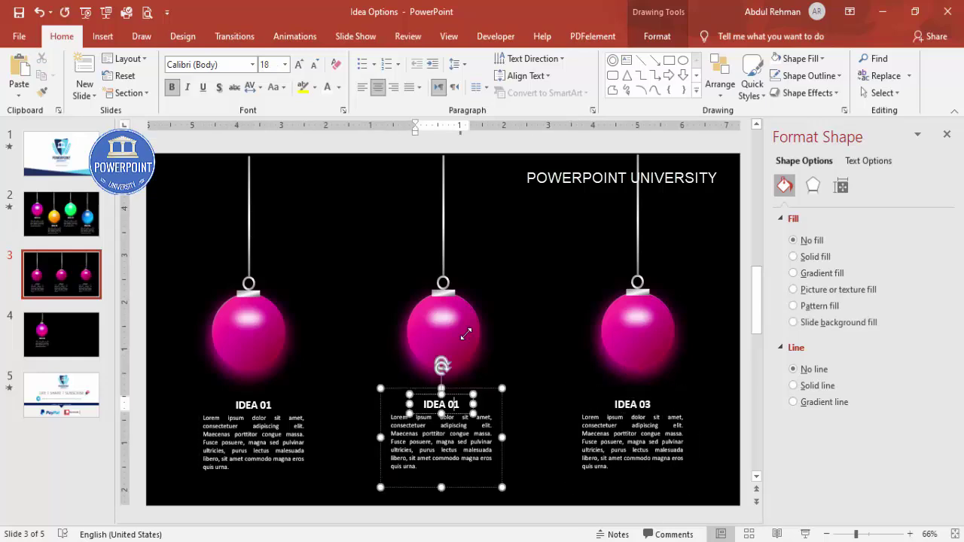
key("BackSpace")
type("2")
key("Escape")
key("Escape")
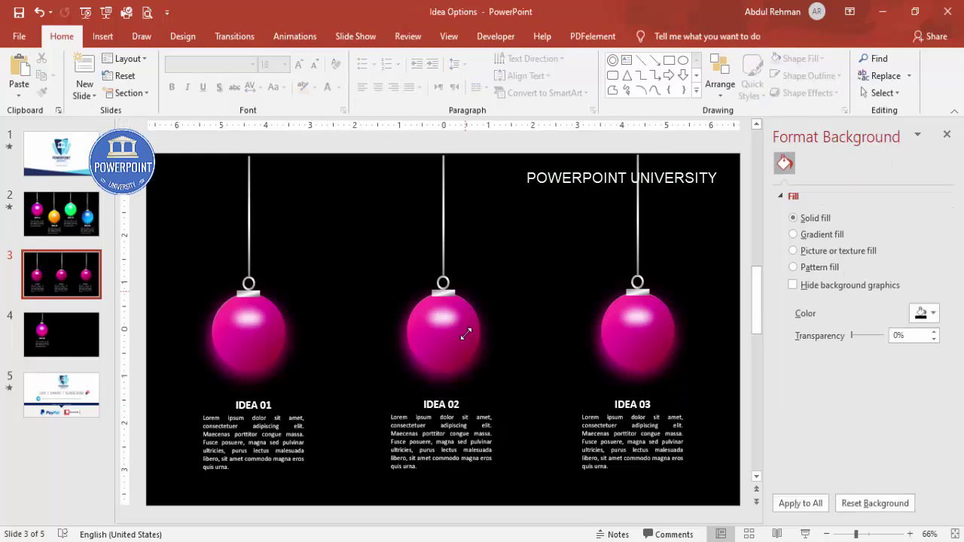